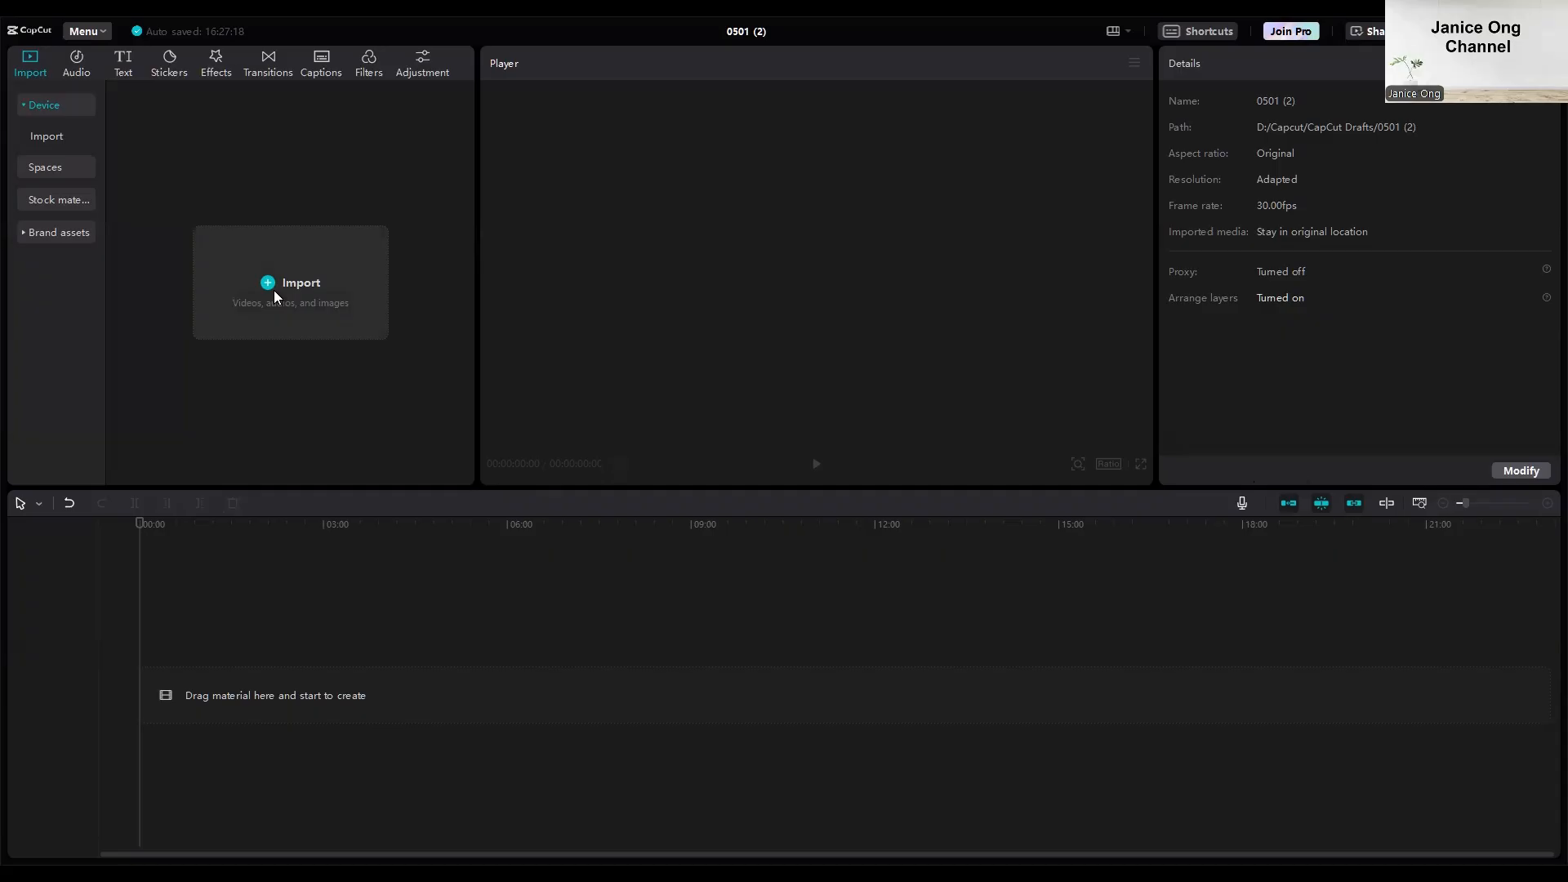
Import Sunset.mp4 from the Download folder on drive D and place it at the start of the timeline.
click(274, 291)
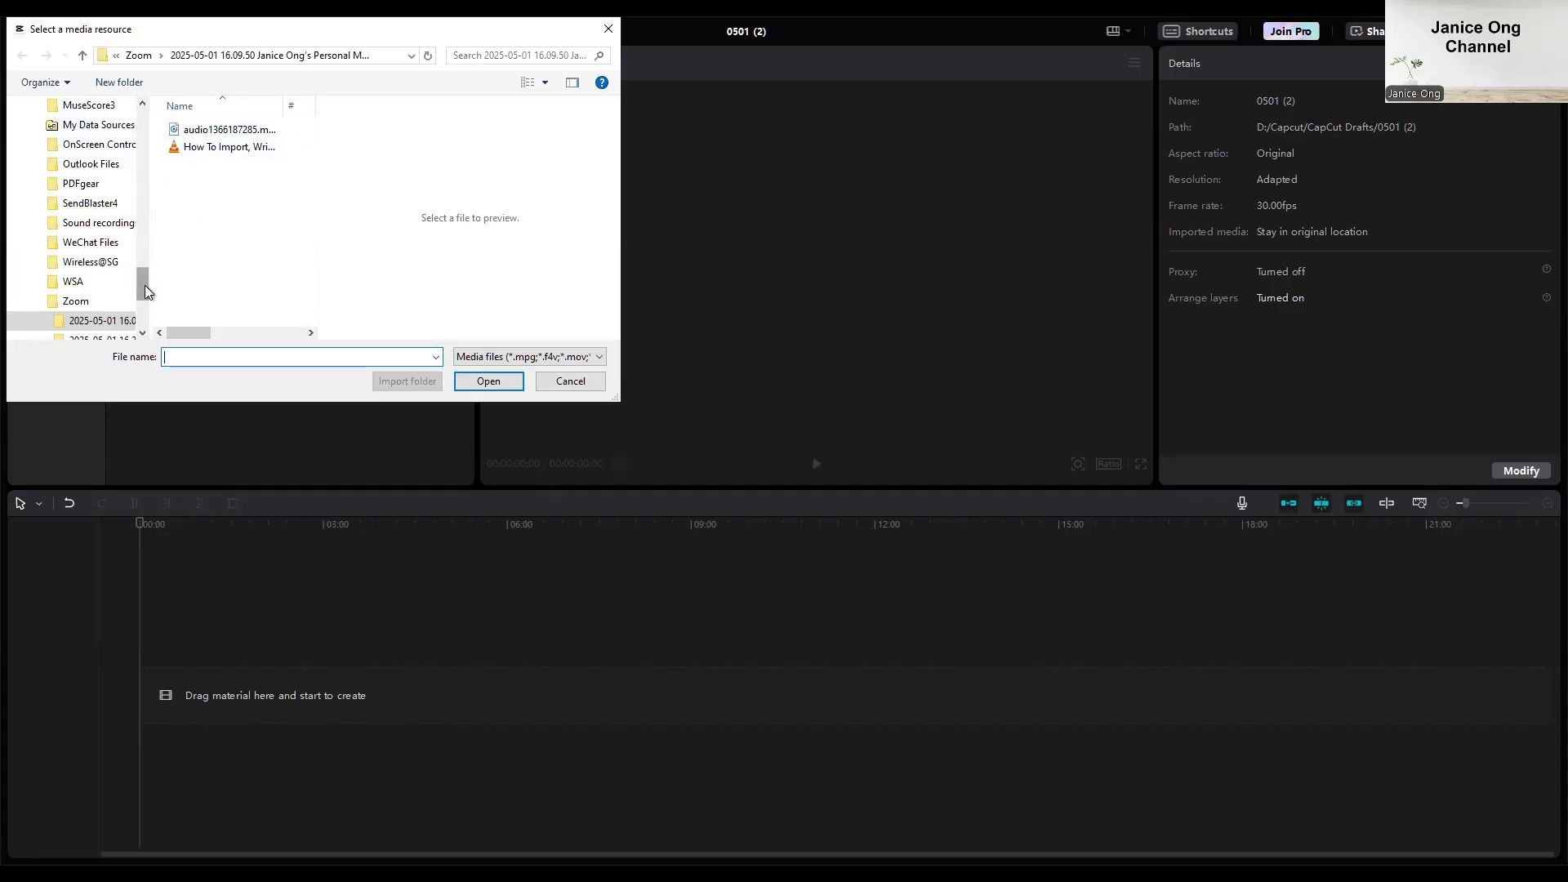
drag(145, 286, 158, 317)
click(122, 283)
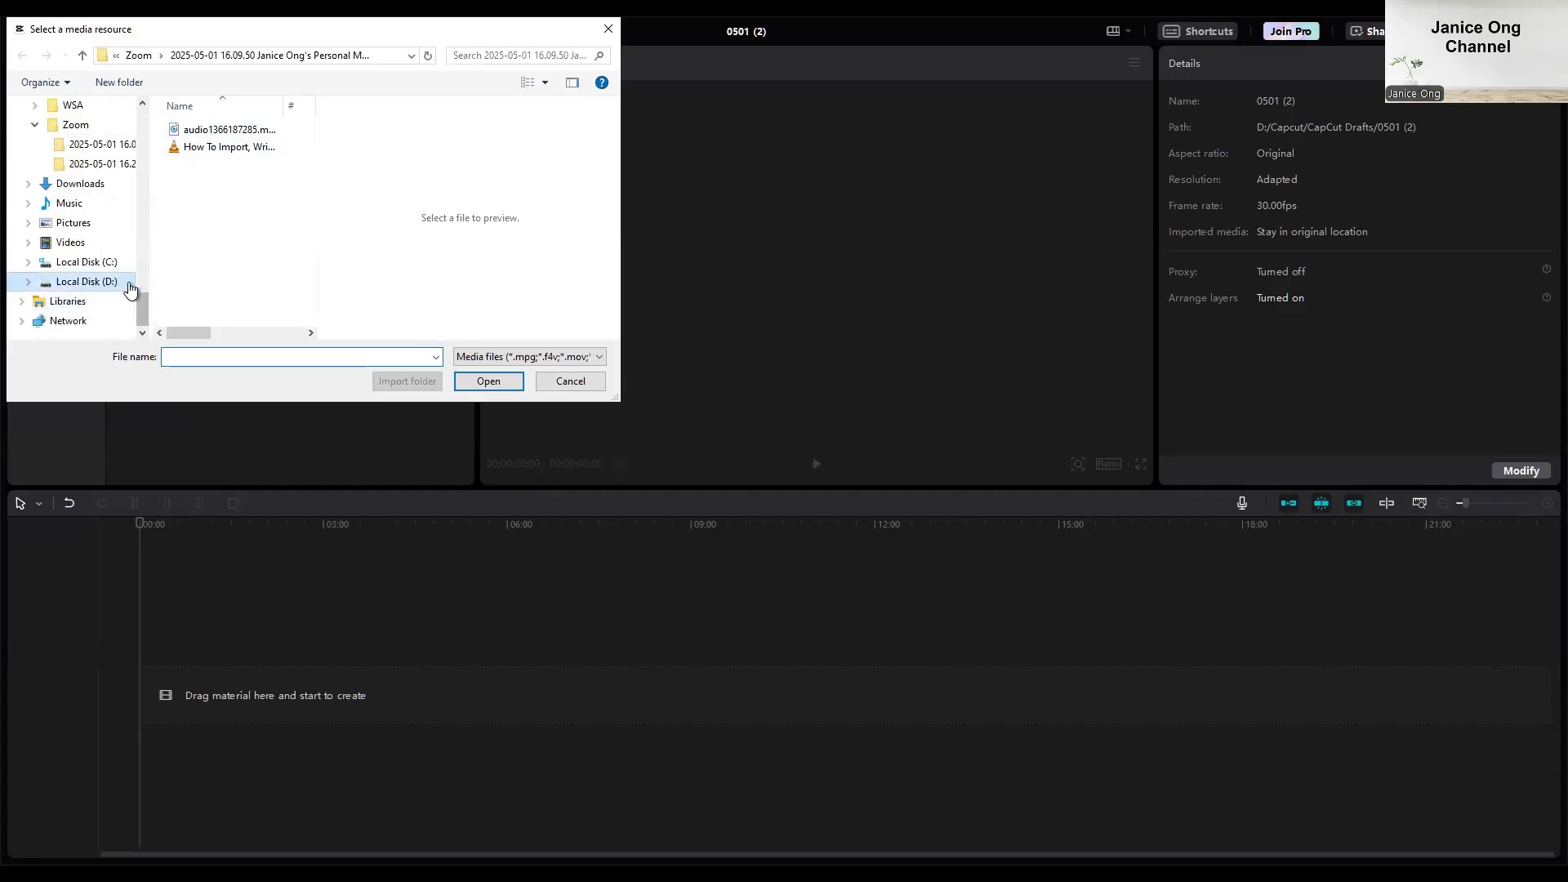
scroll(242, 282, down, 3)
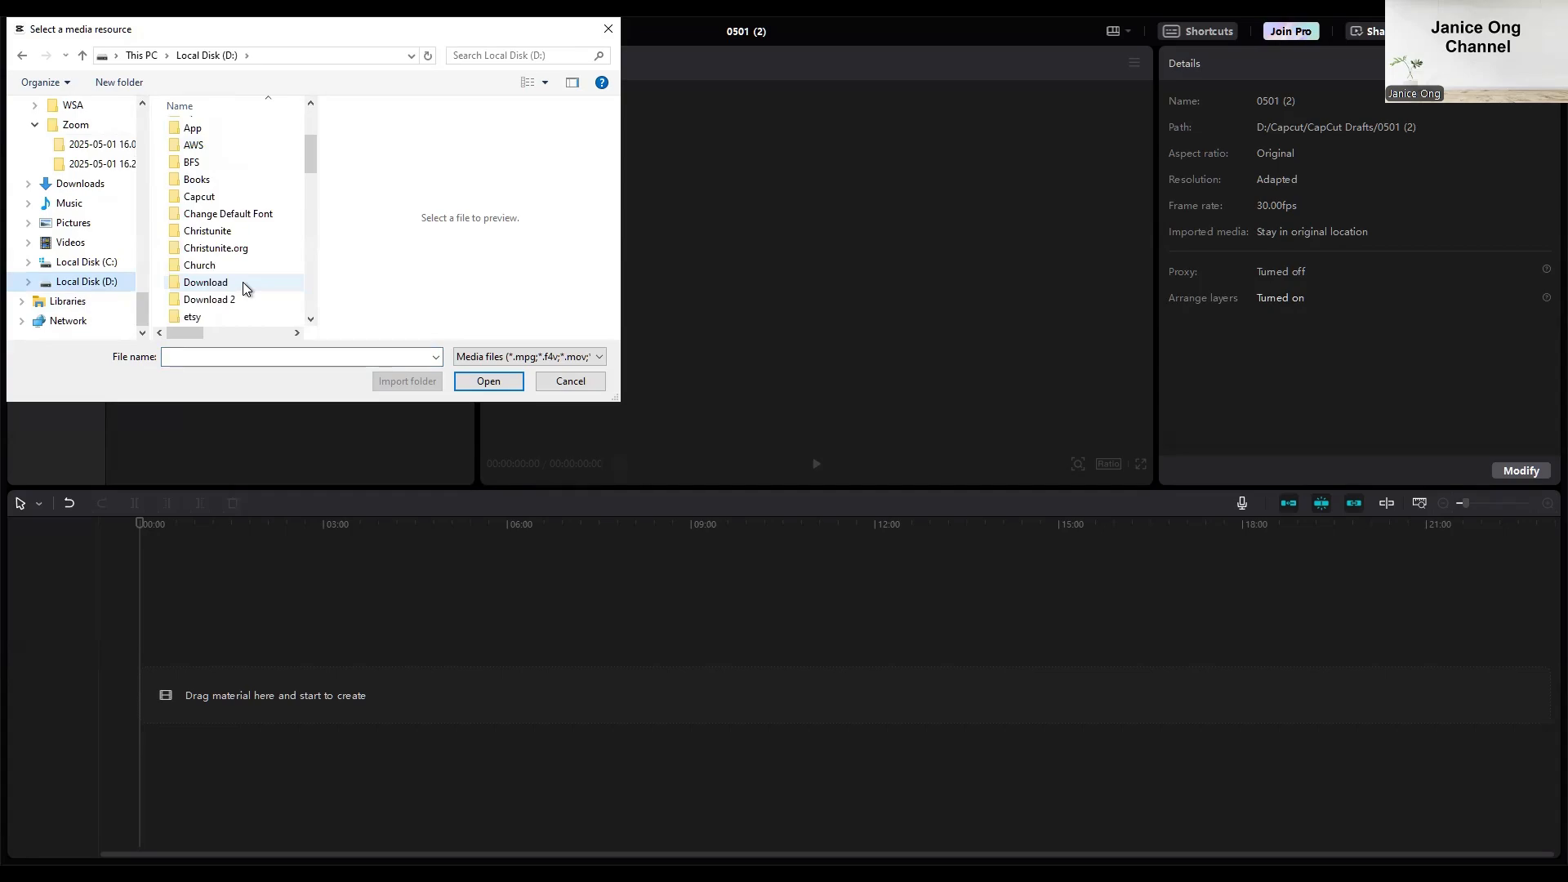
scroll(243, 282, down, 1)
click(228, 229)
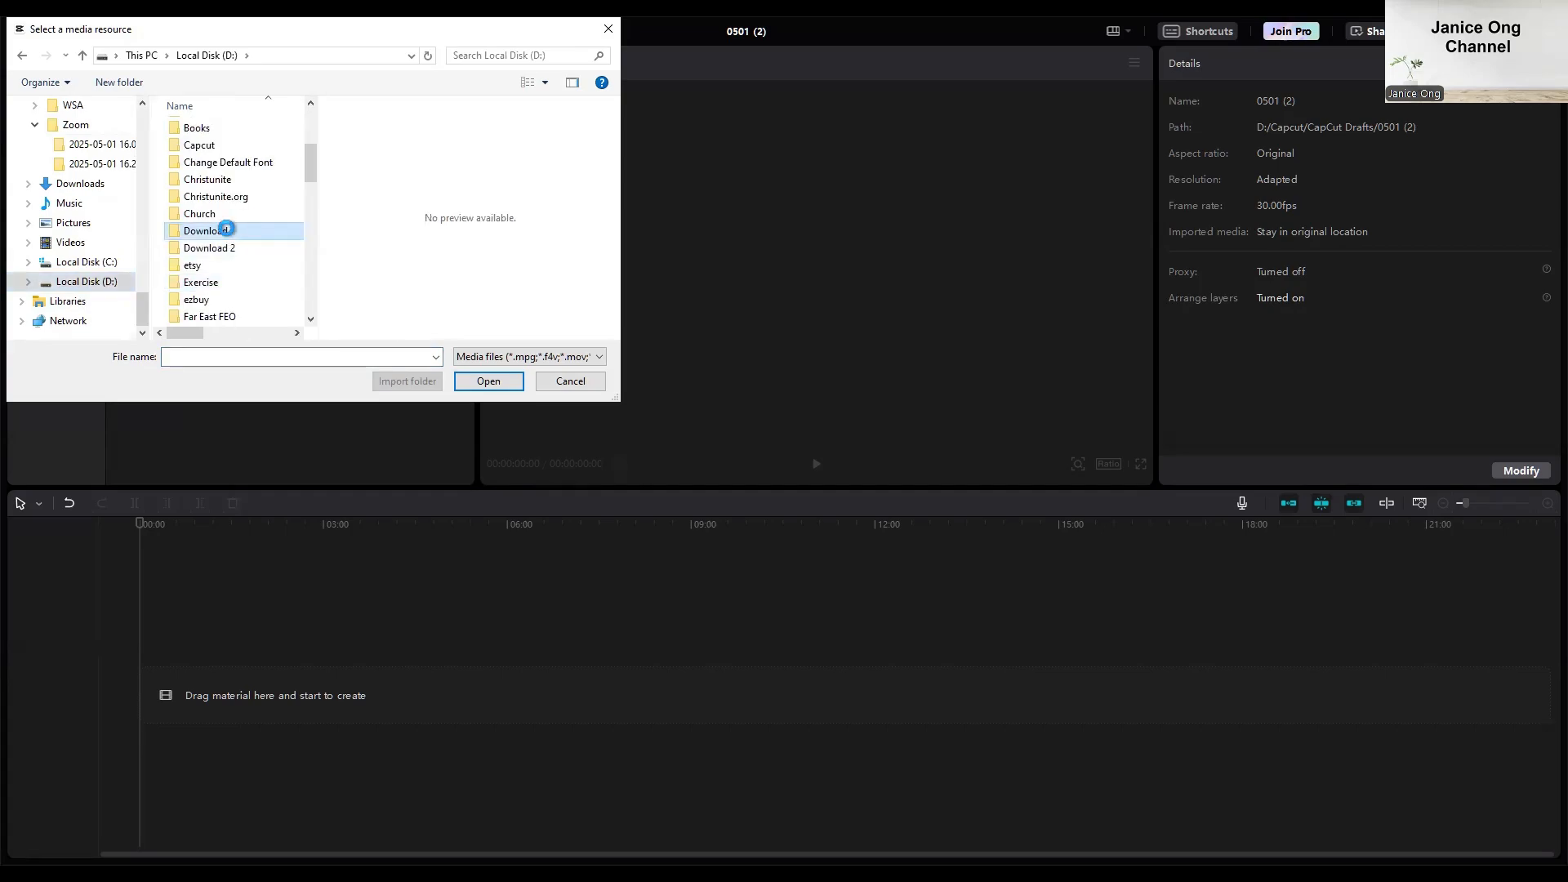
double_click(227, 228)
double_click(237, 147)
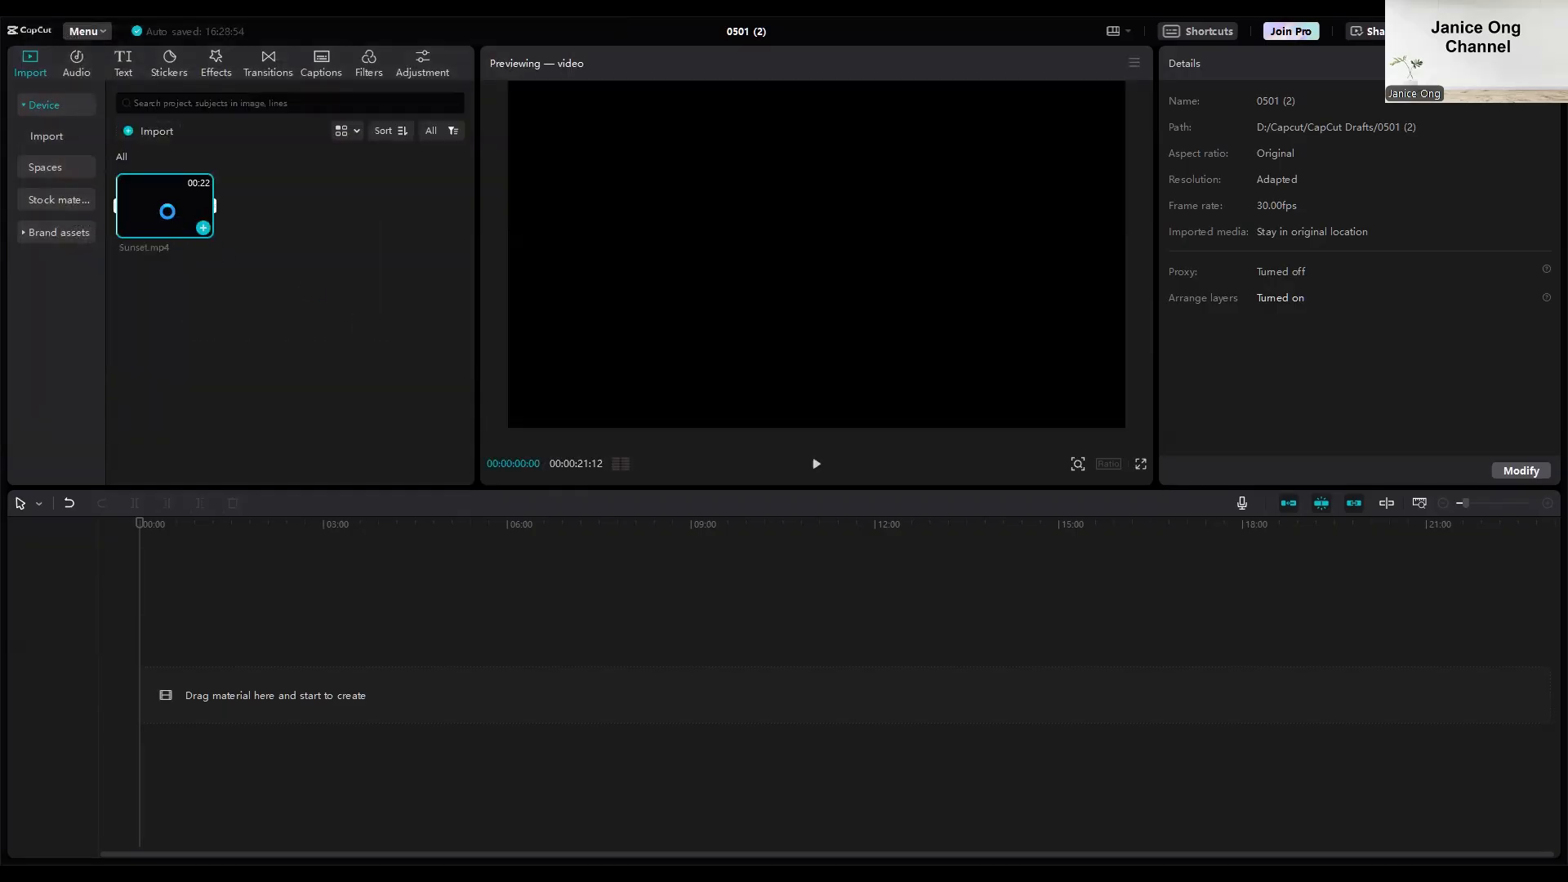
drag(166, 211, 273, 430)
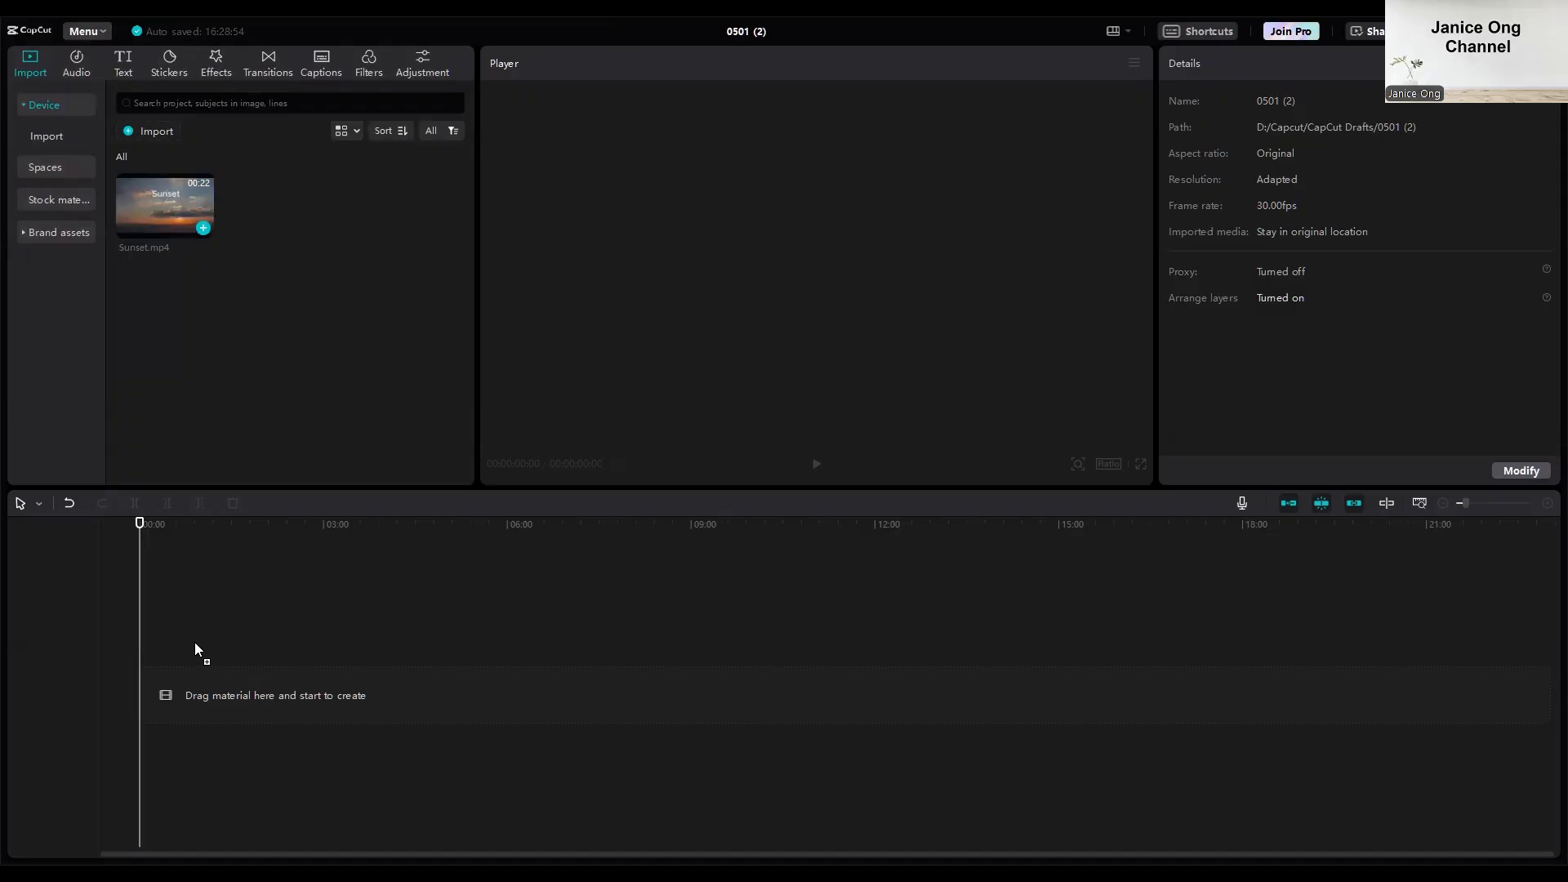
drag(195, 644, 262, 664)
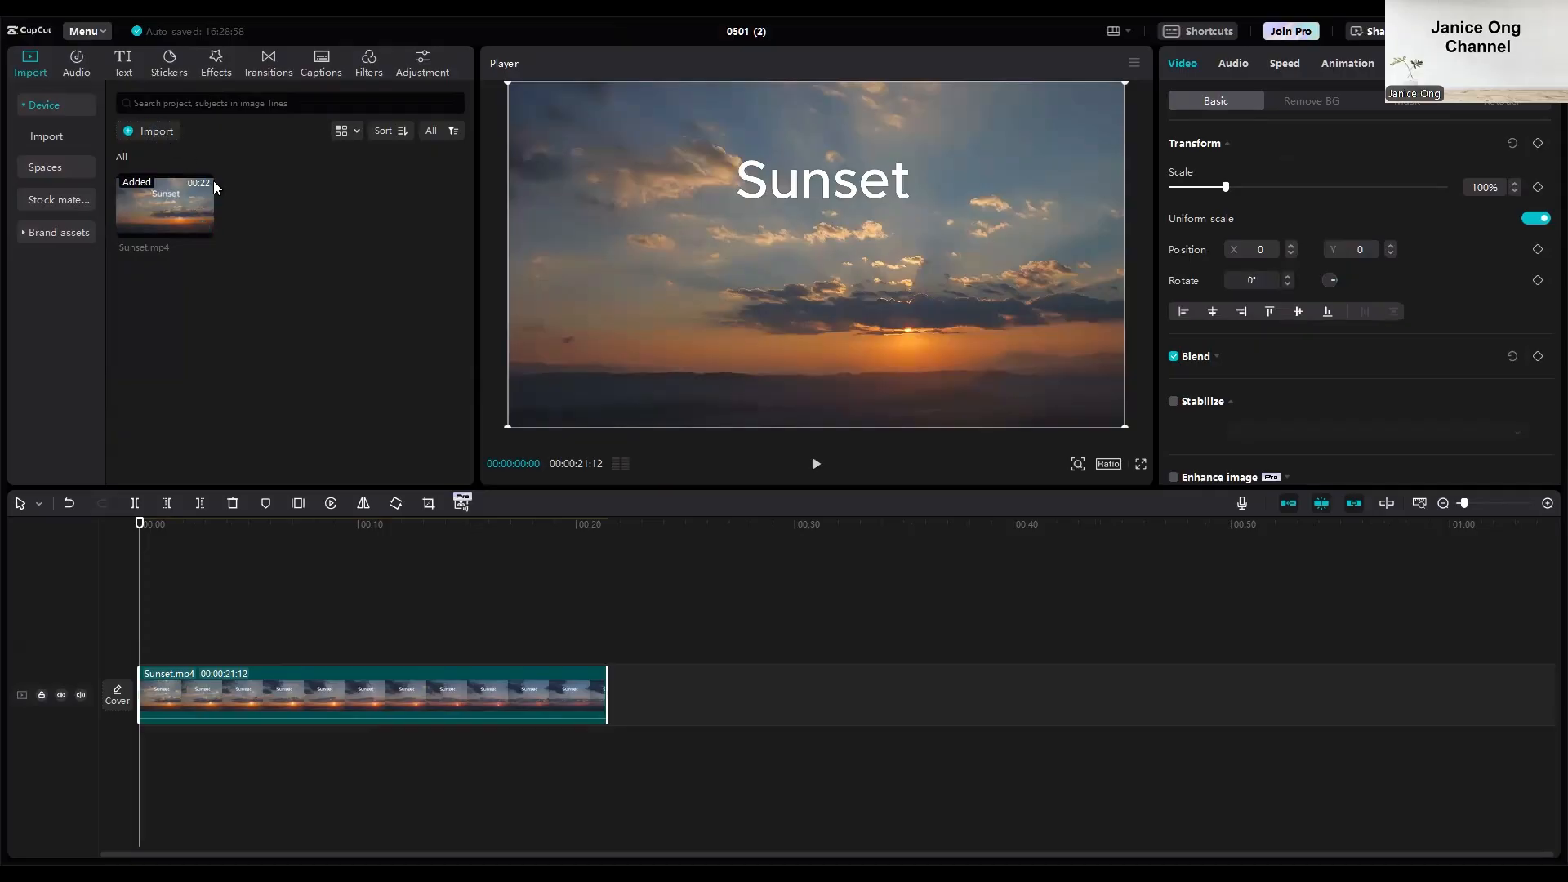
Import Sunset Video.mp4 from the Download folder and replace the Sunset.mp4 clip on the timeline with it.
click(152, 130)
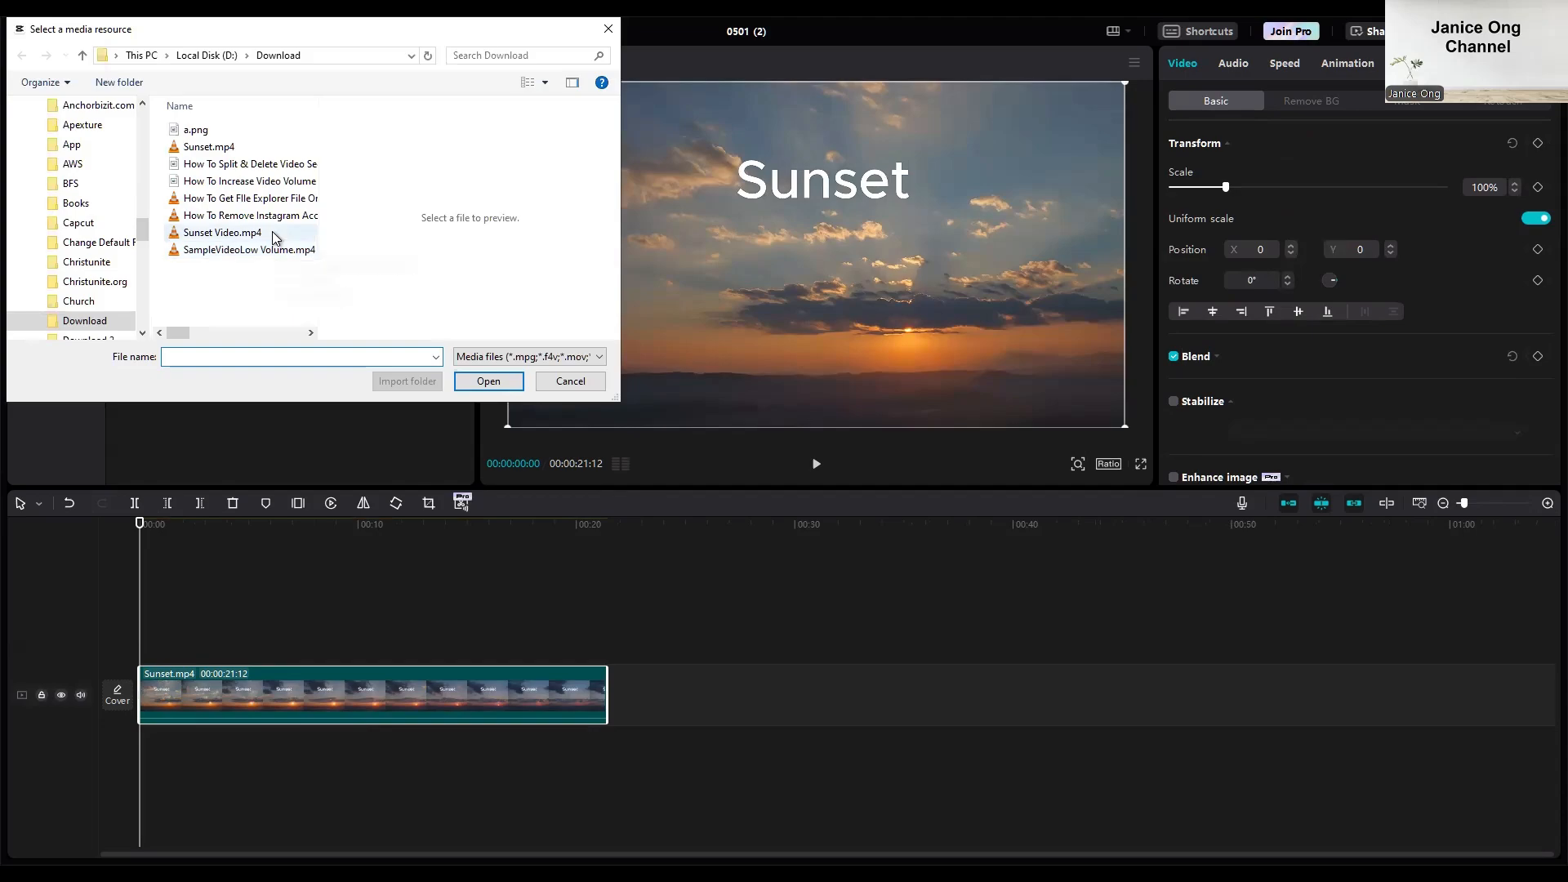
double_click(245, 232)
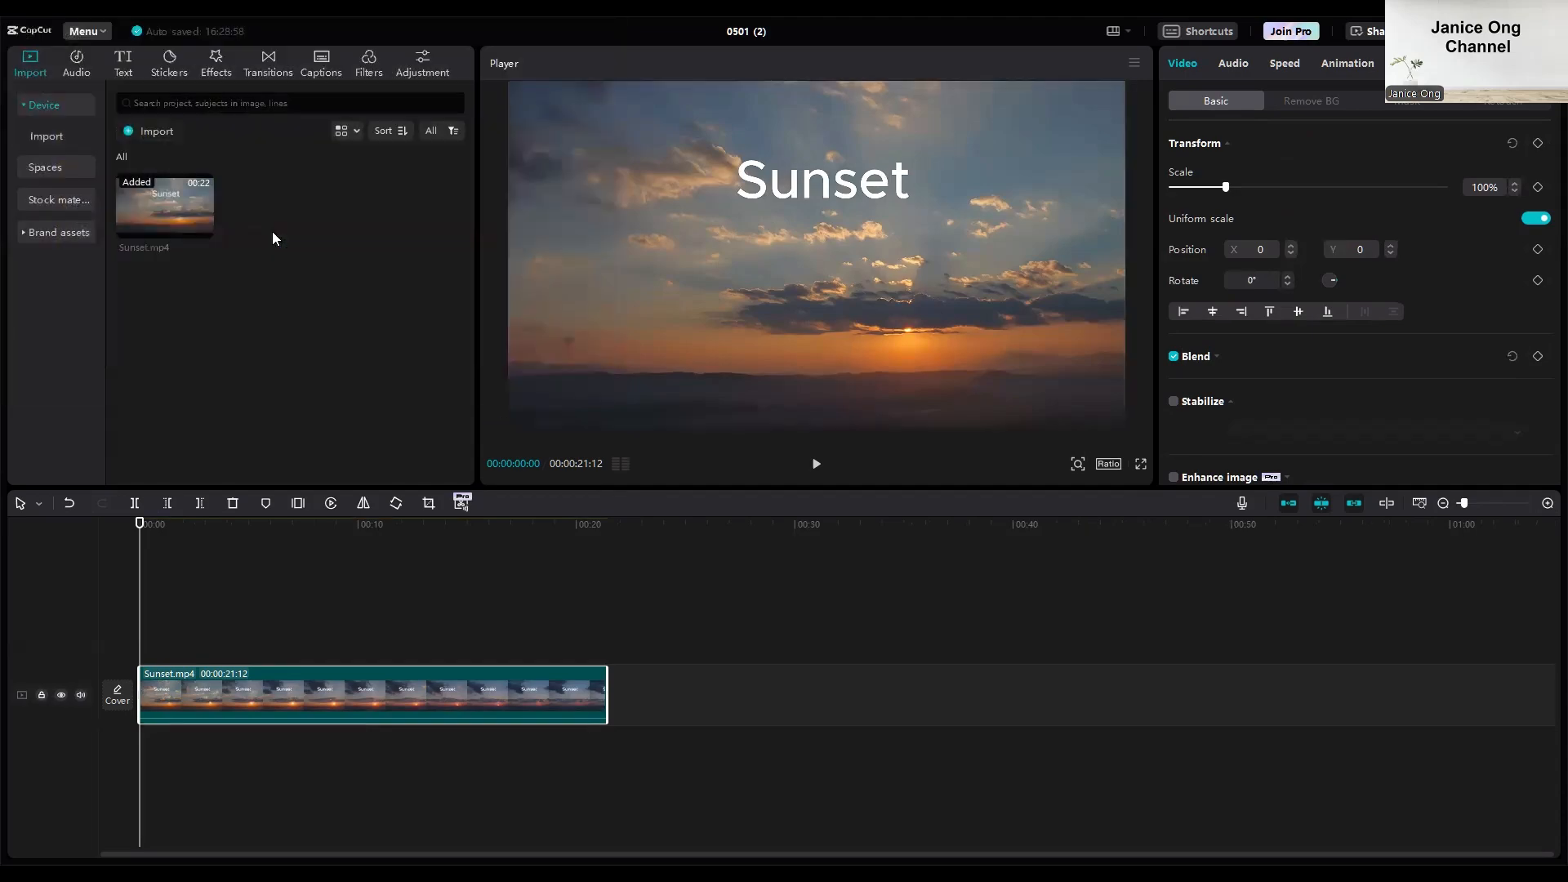
click(344, 673)
key(Delete)
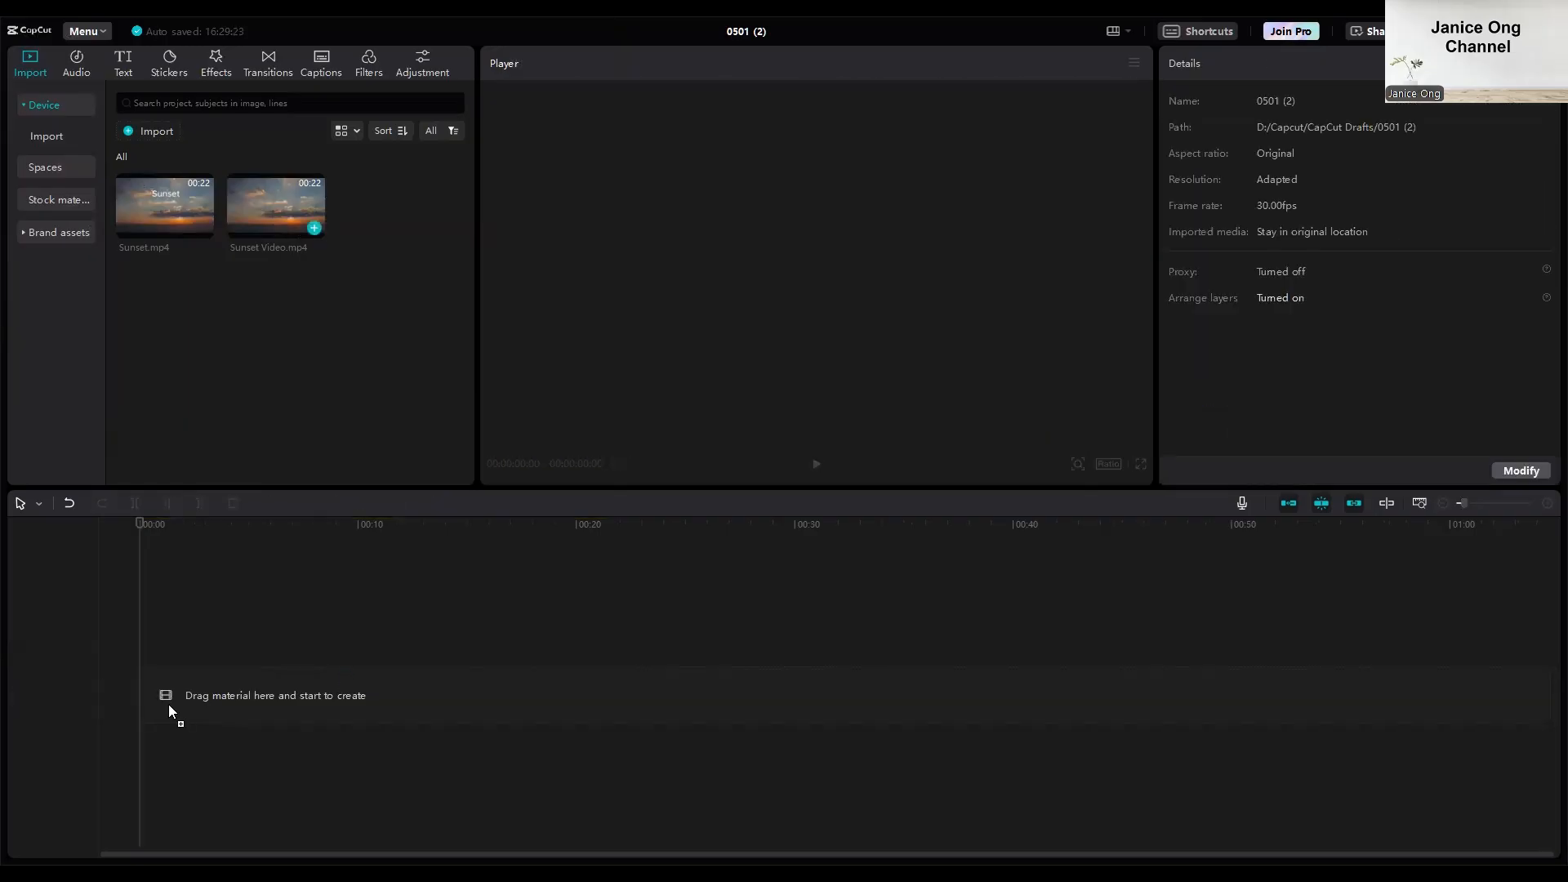
drag(169, 704, 142, 701)
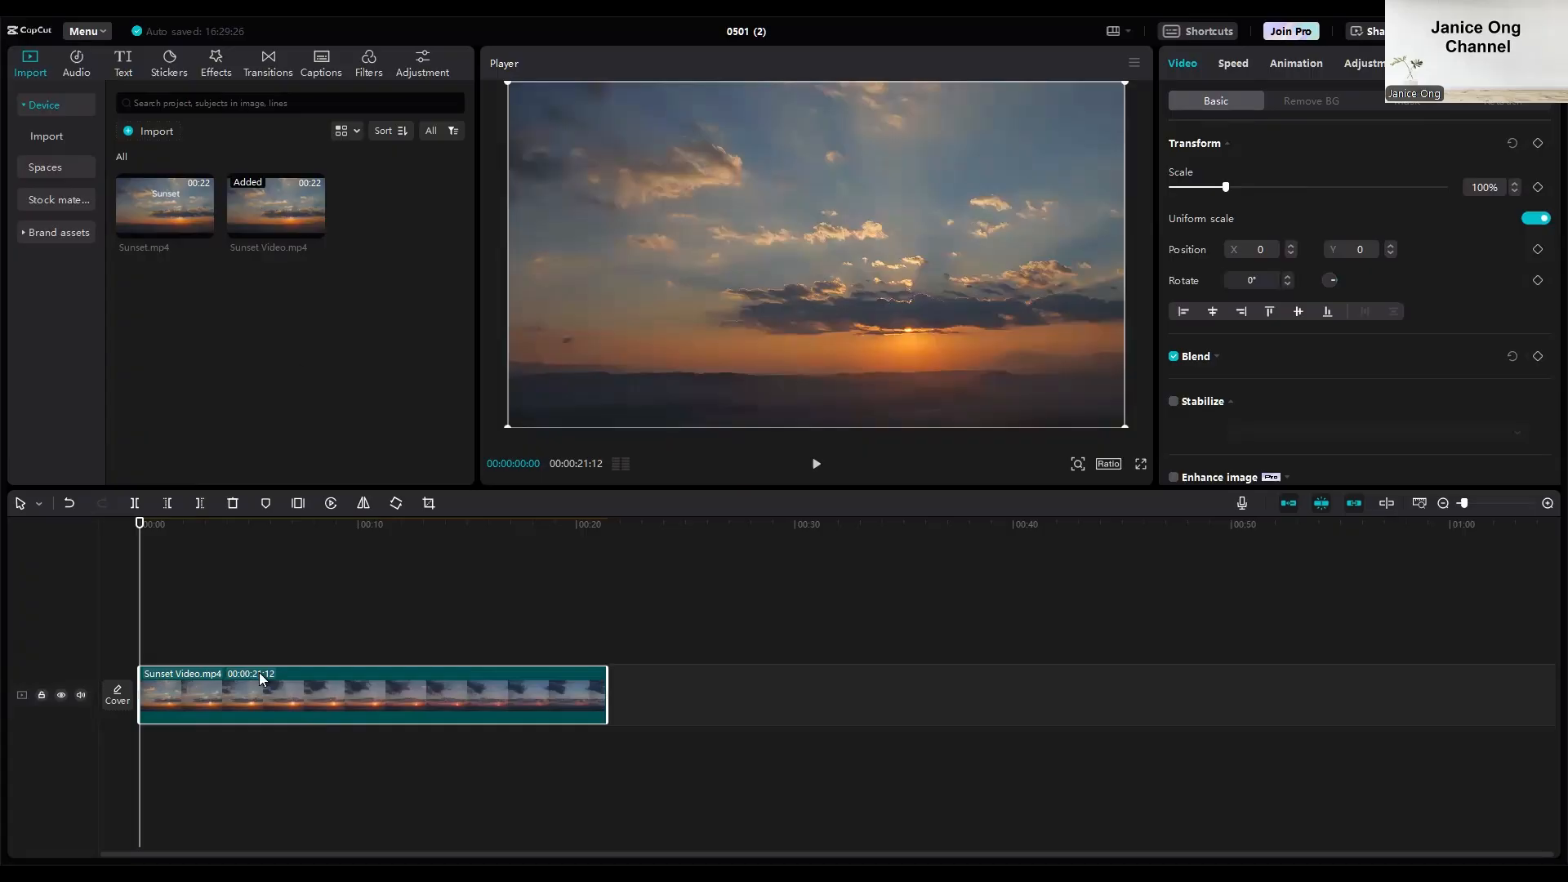
Add a default text at the start of the video, move it above the frame's centre and change its wording to "Sunset".
click(125, 65)
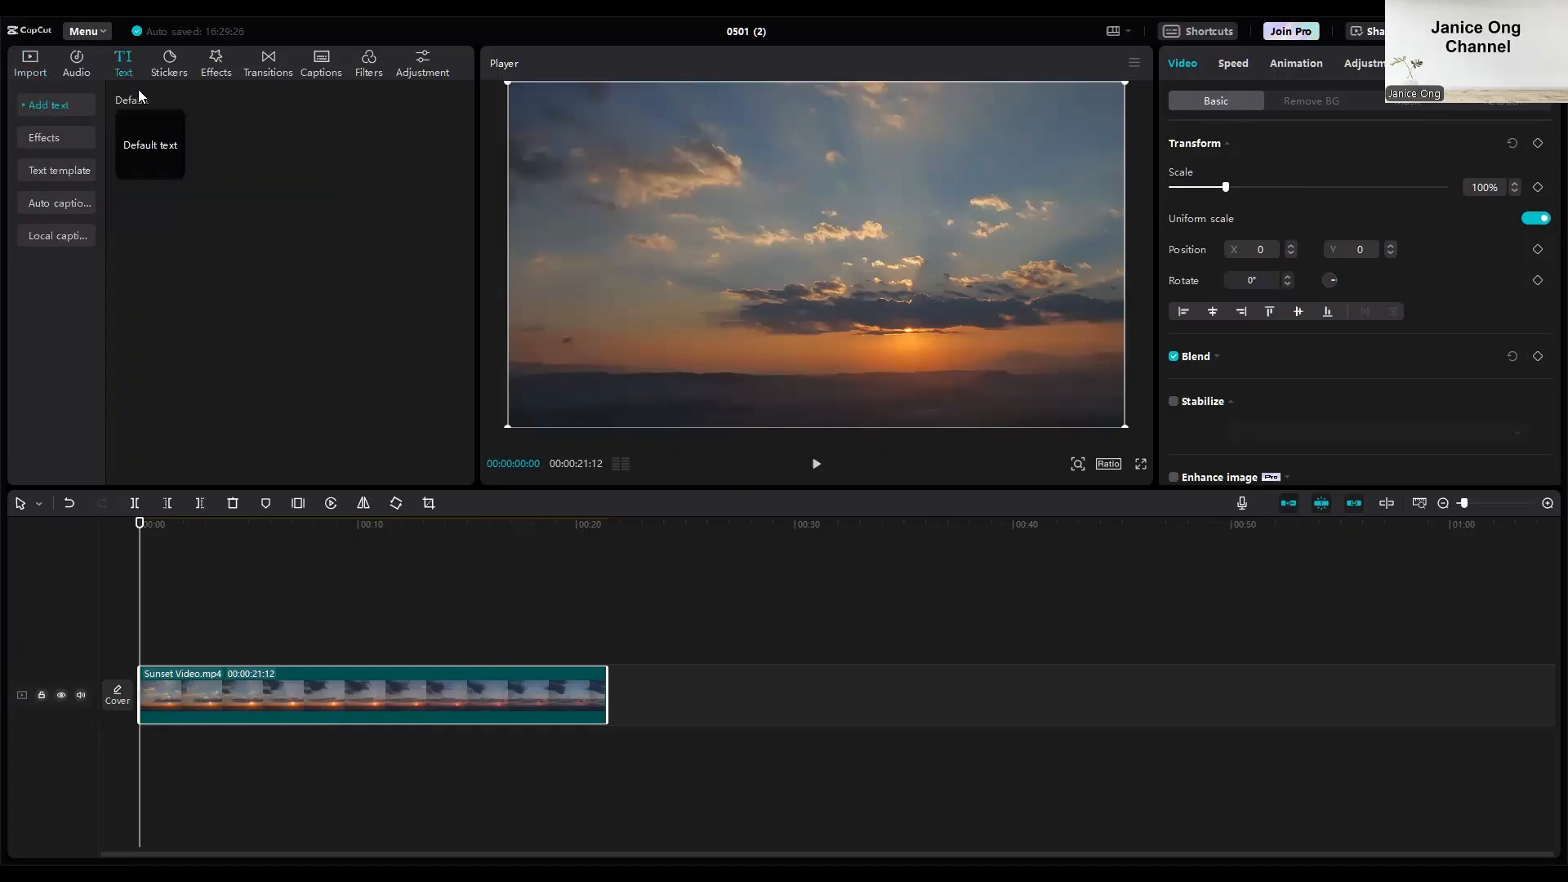
click(174, 169)
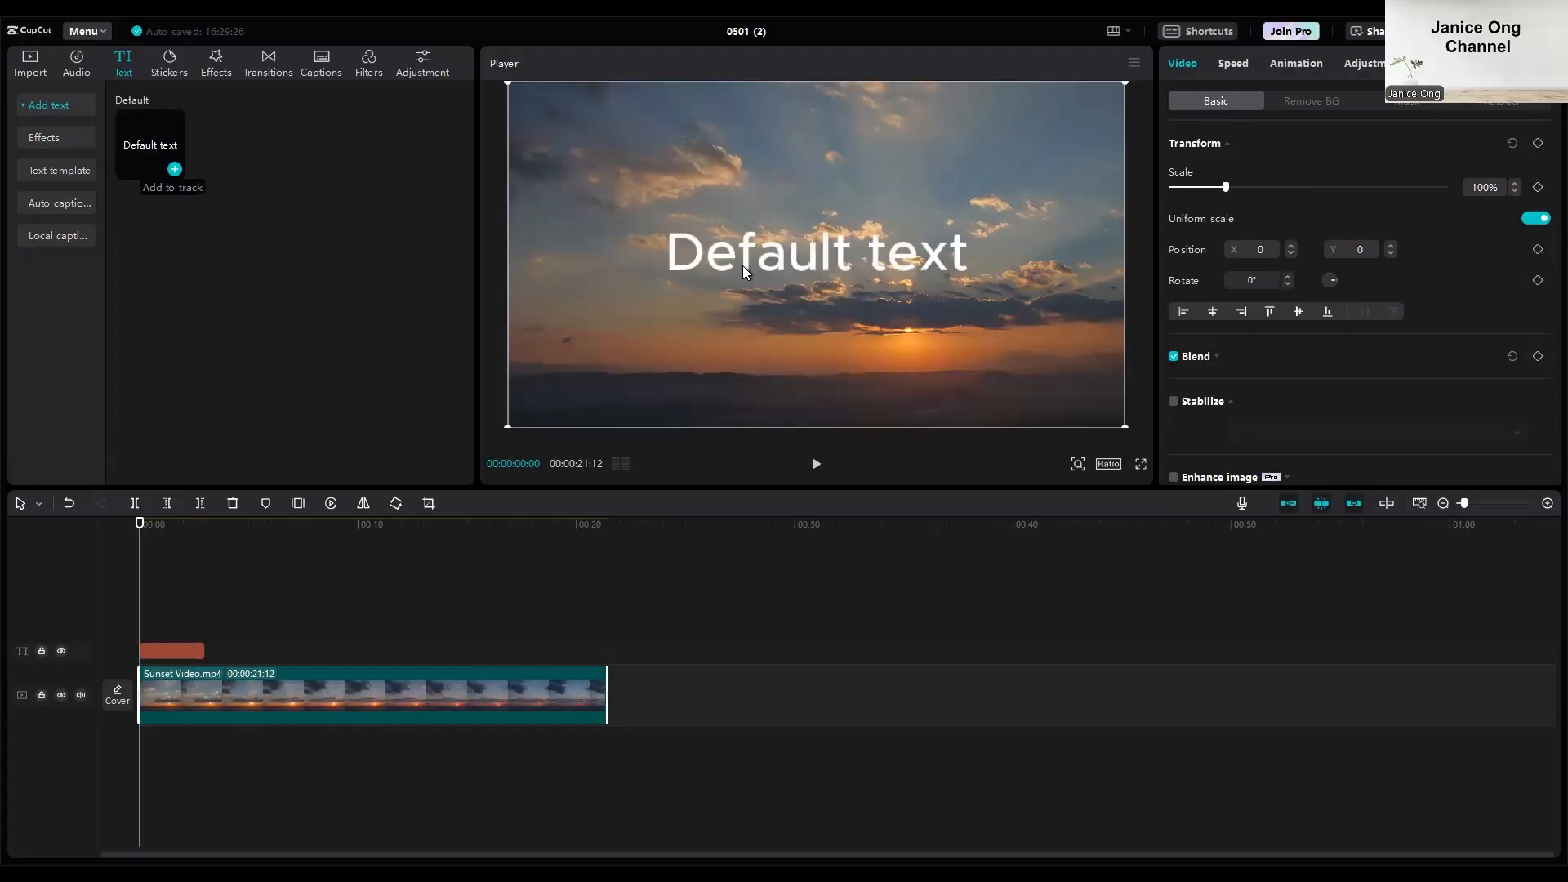
drag(743, 267, 743, 263)
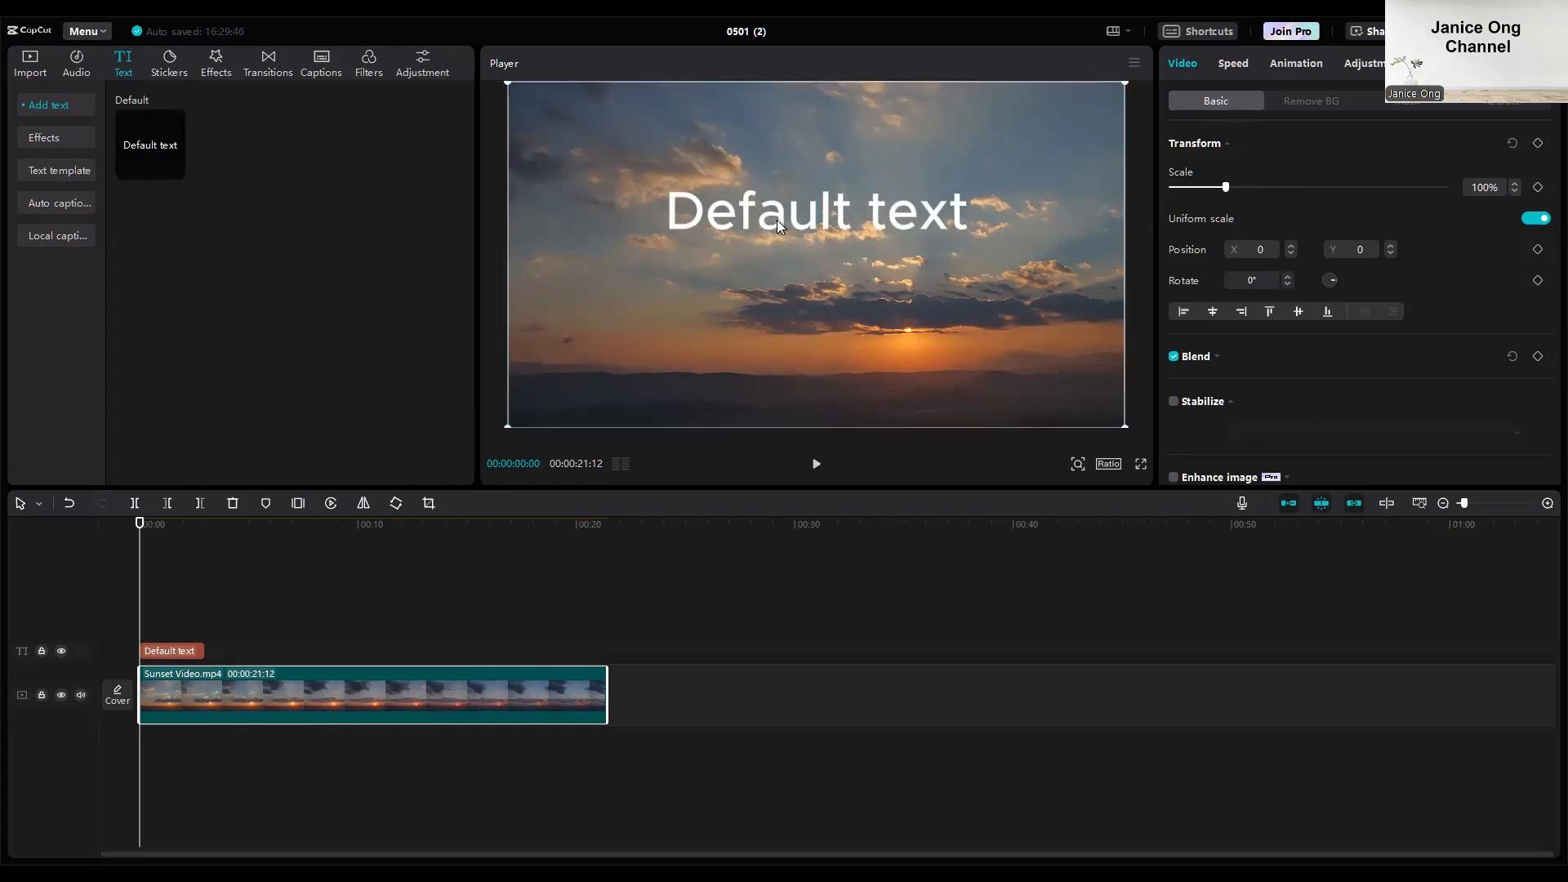
drag(1327, 157, 1066, 144)
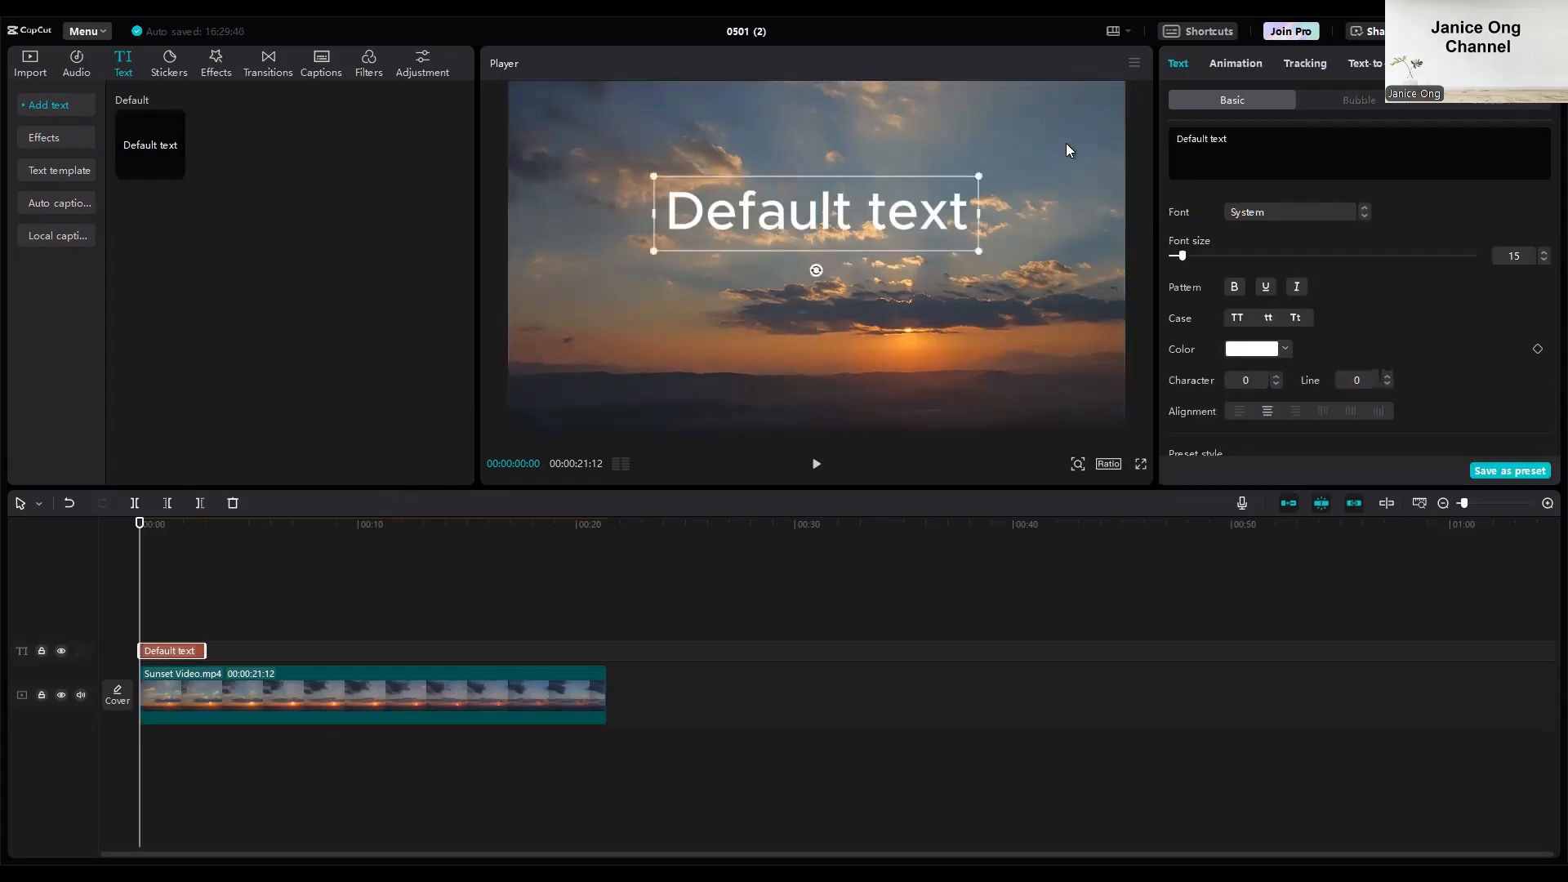
text(S)
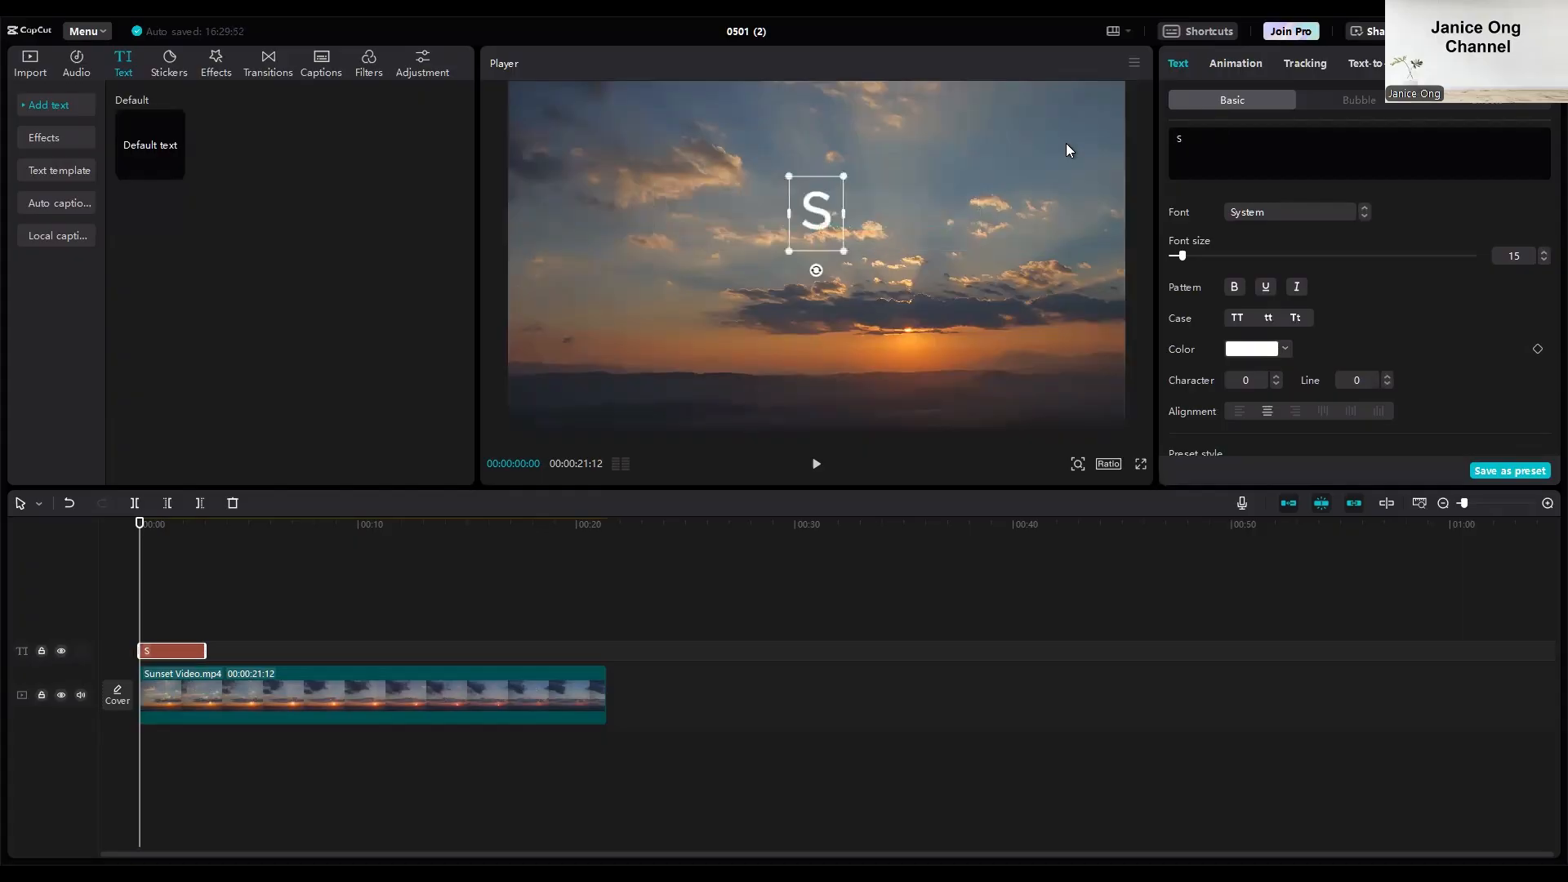
text(unset)
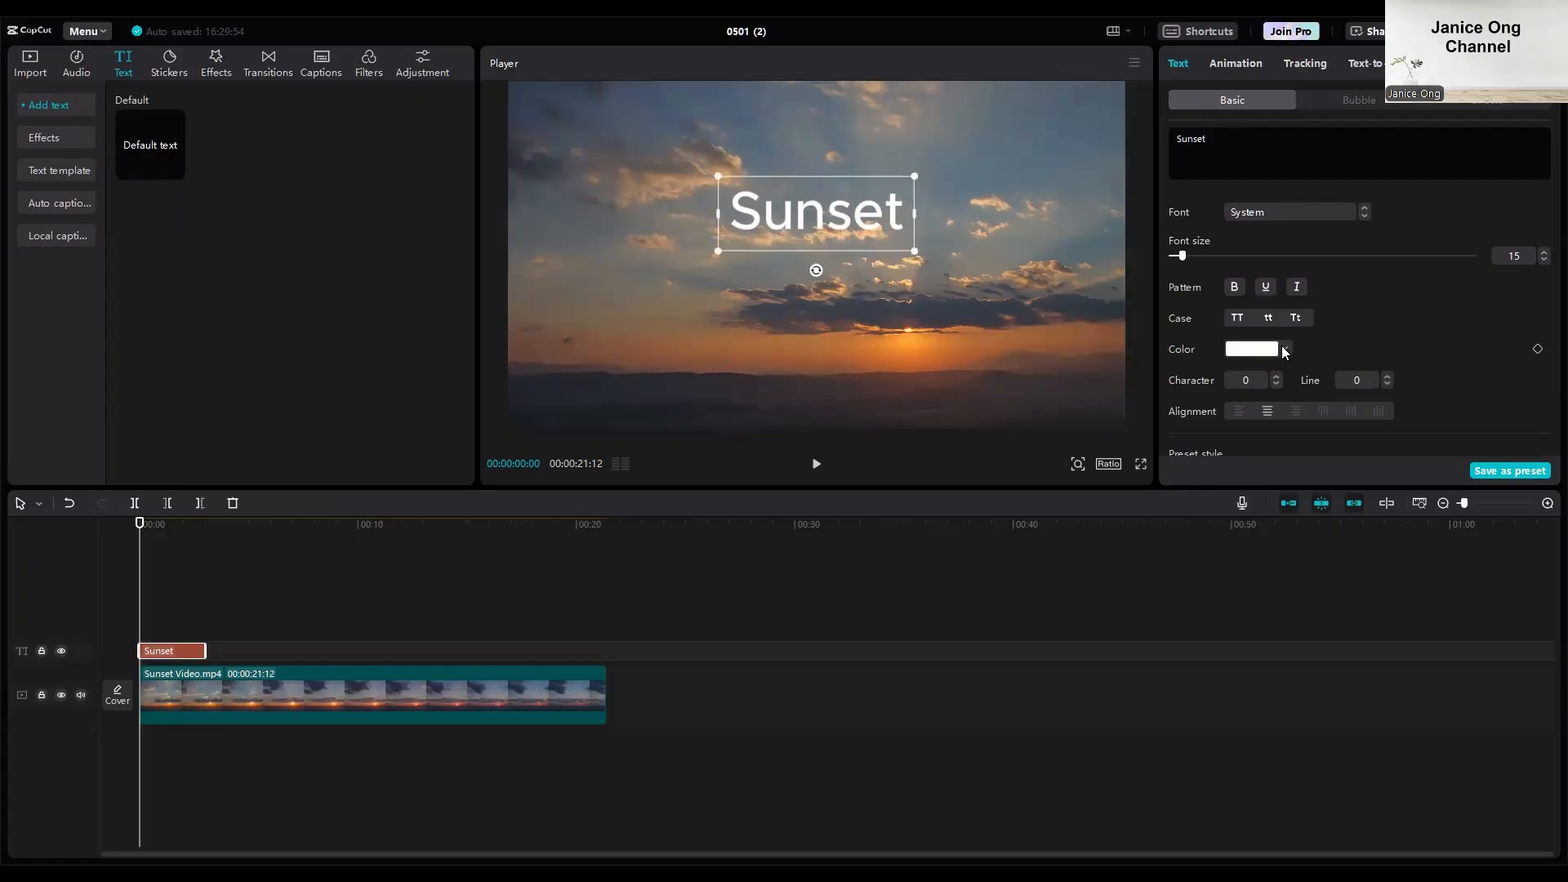
Try the red colour CC4D4D on the Sunset title and restore it to white FFFFFF.
click(1254, 348)
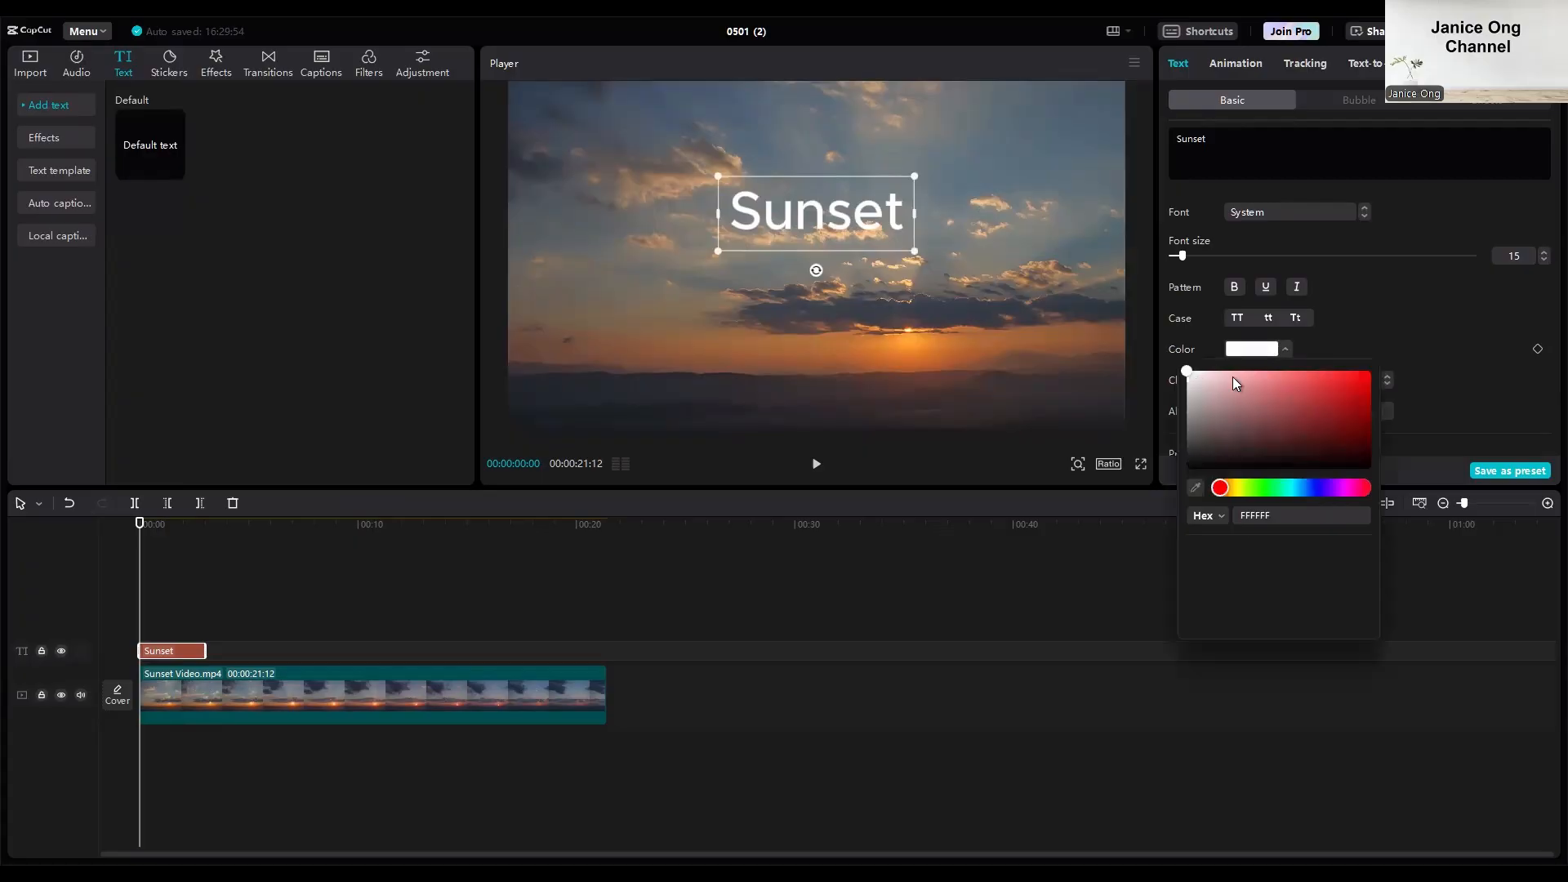
click(1306, 392)
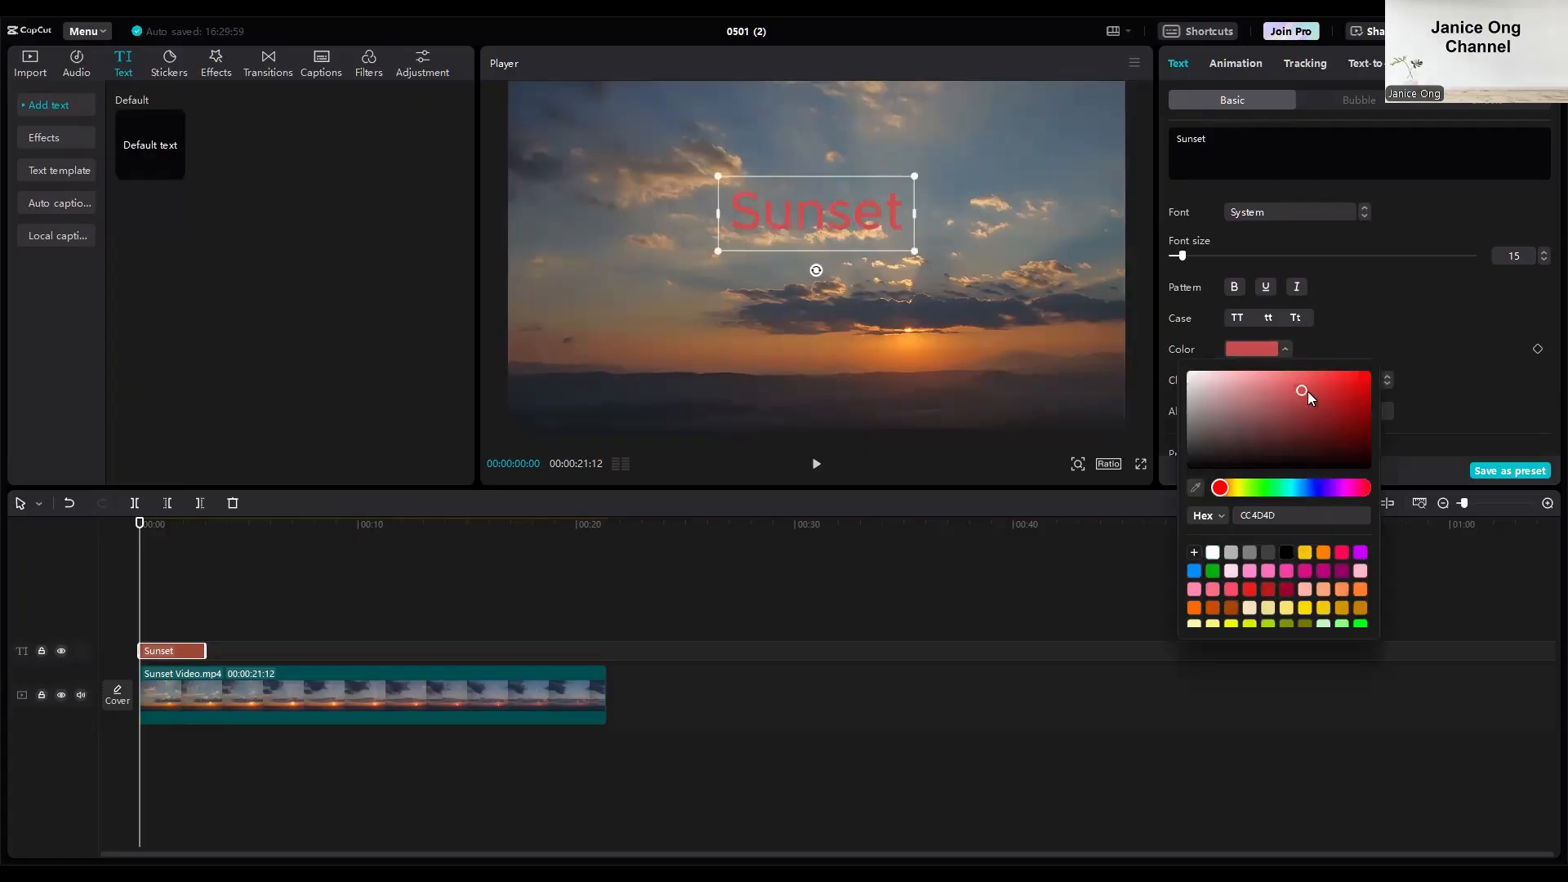
click(1186, 373)
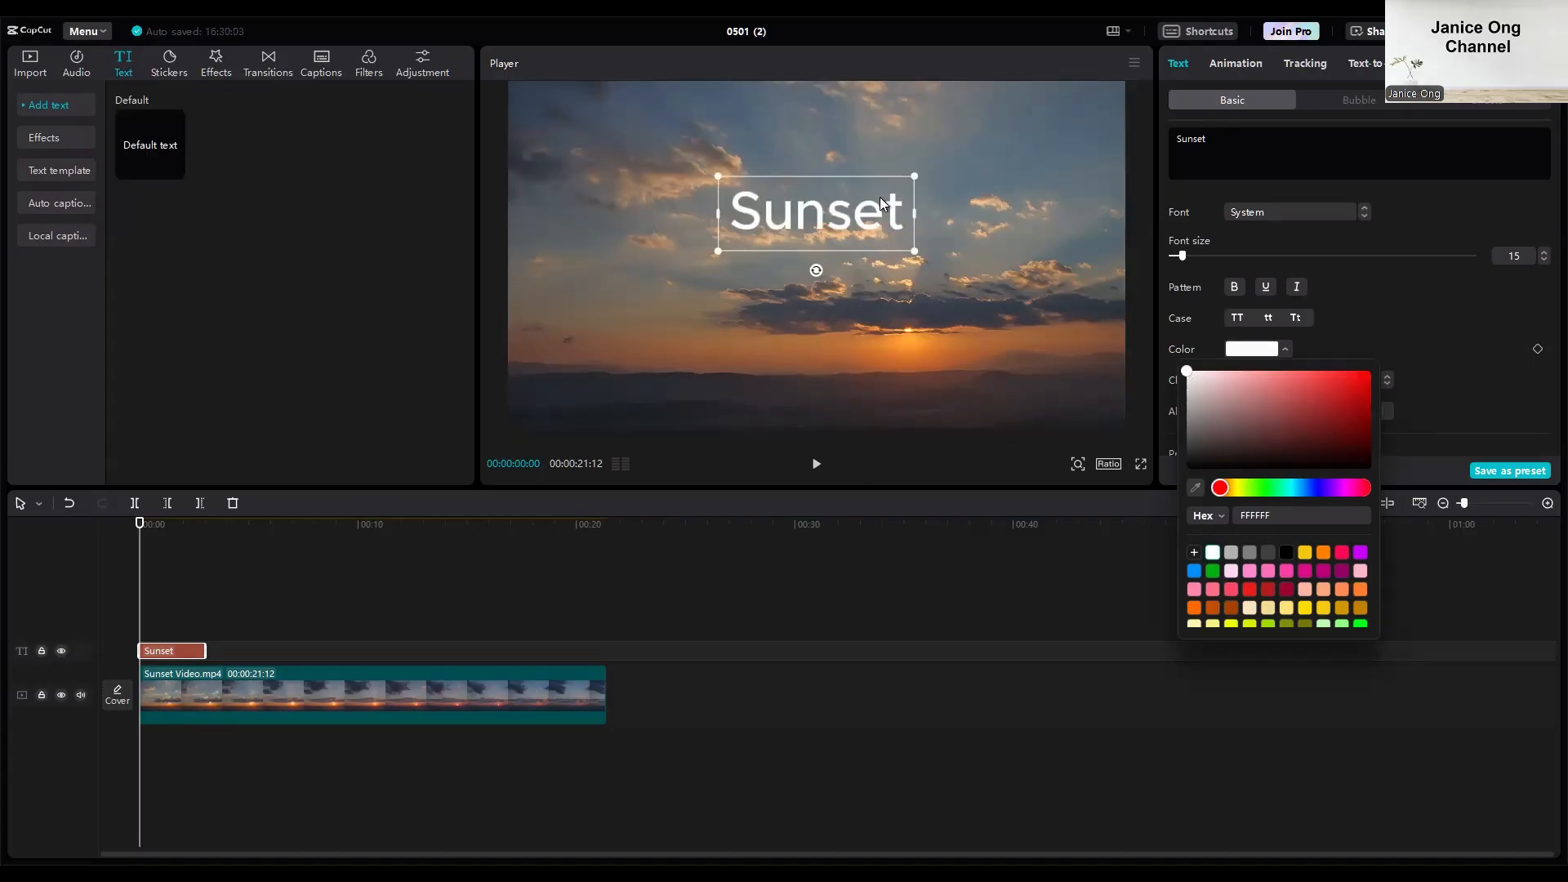
Set the Sunset title's font size to 18 and reposition it in the upper middle of the frame.
drag(881, 200, 887, 178)
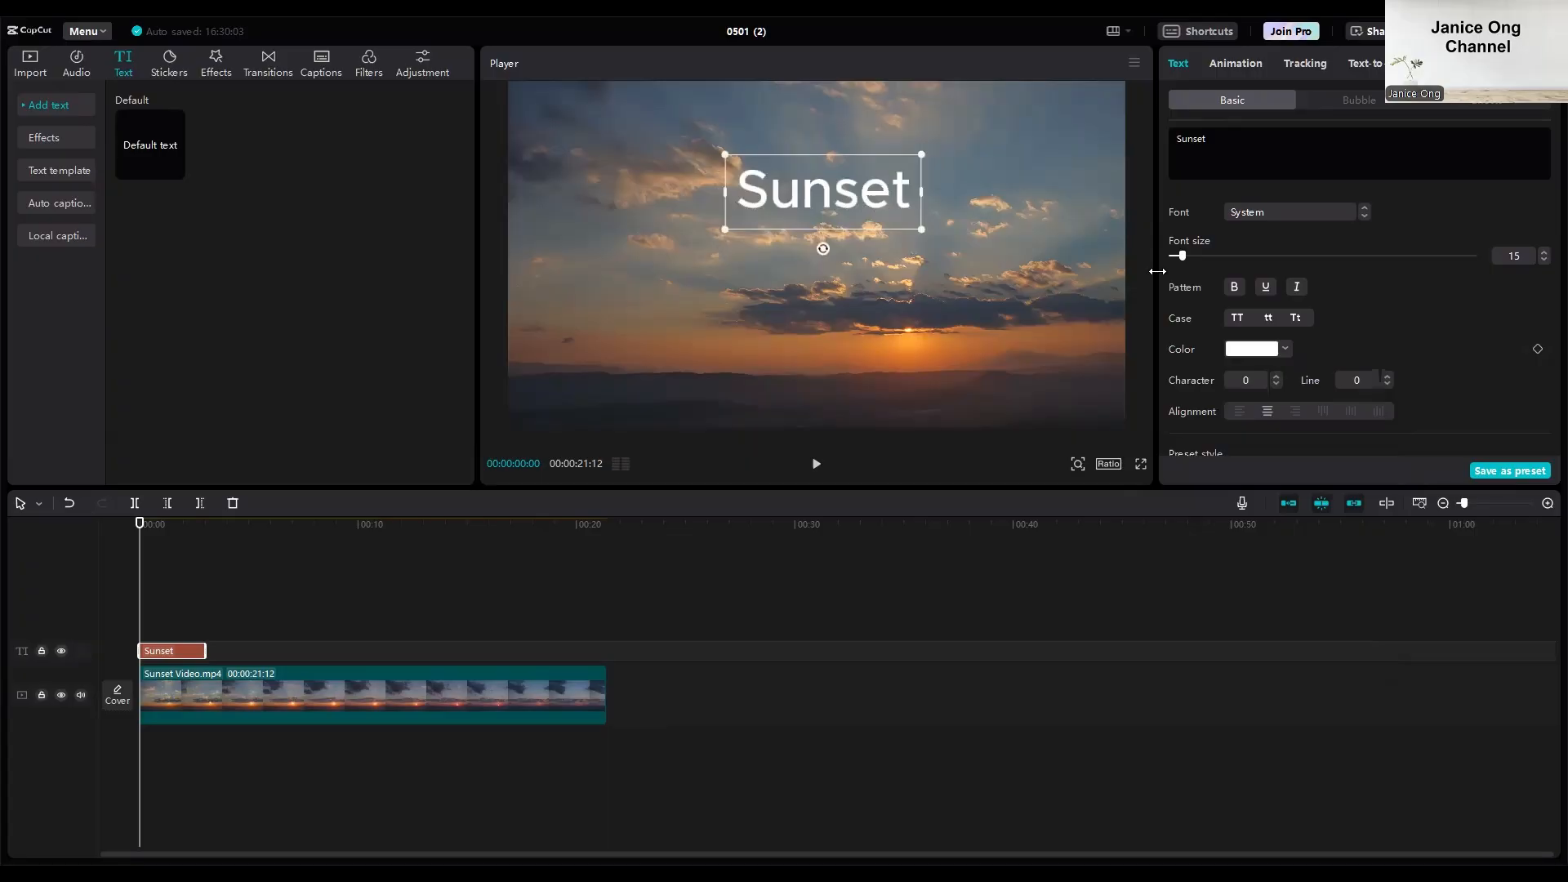
drag(1183, 258, 1203, 262)
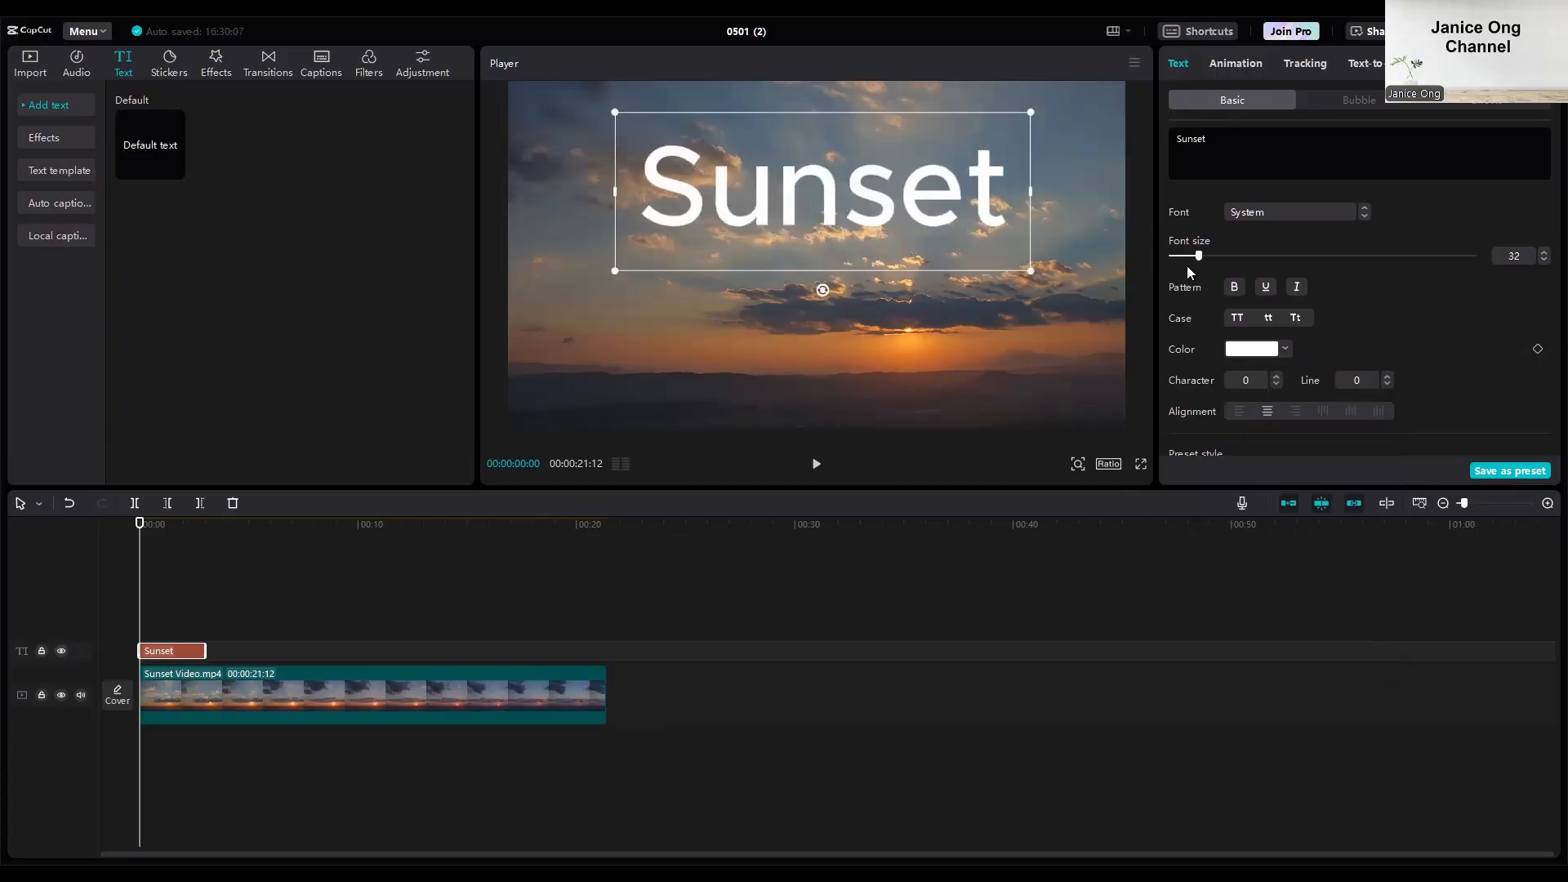
click(1187, 266)
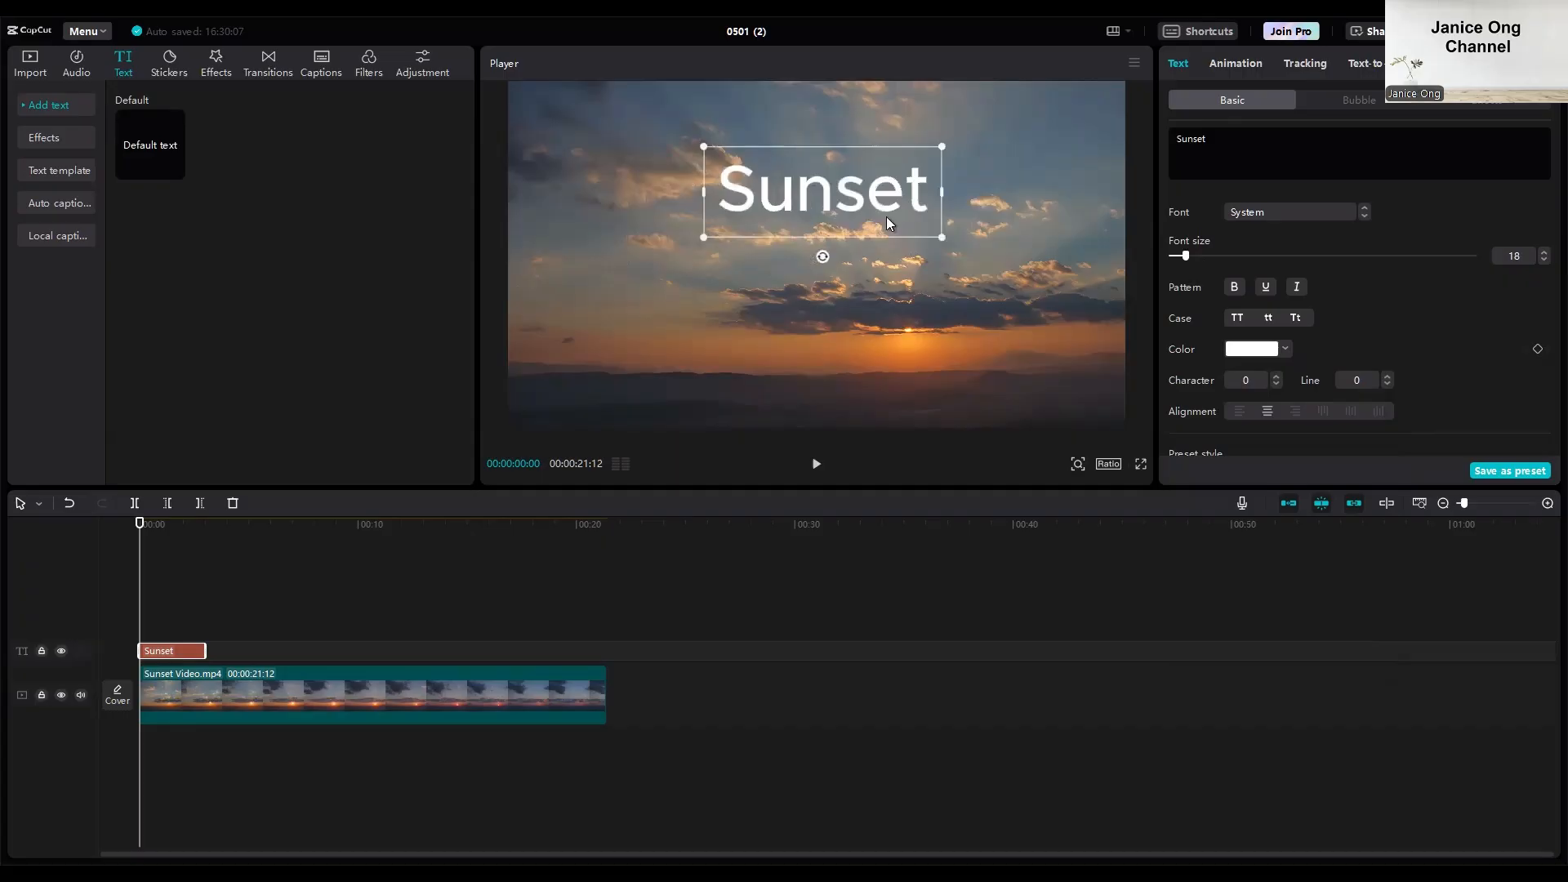
drag(887, 217, 898, 221)
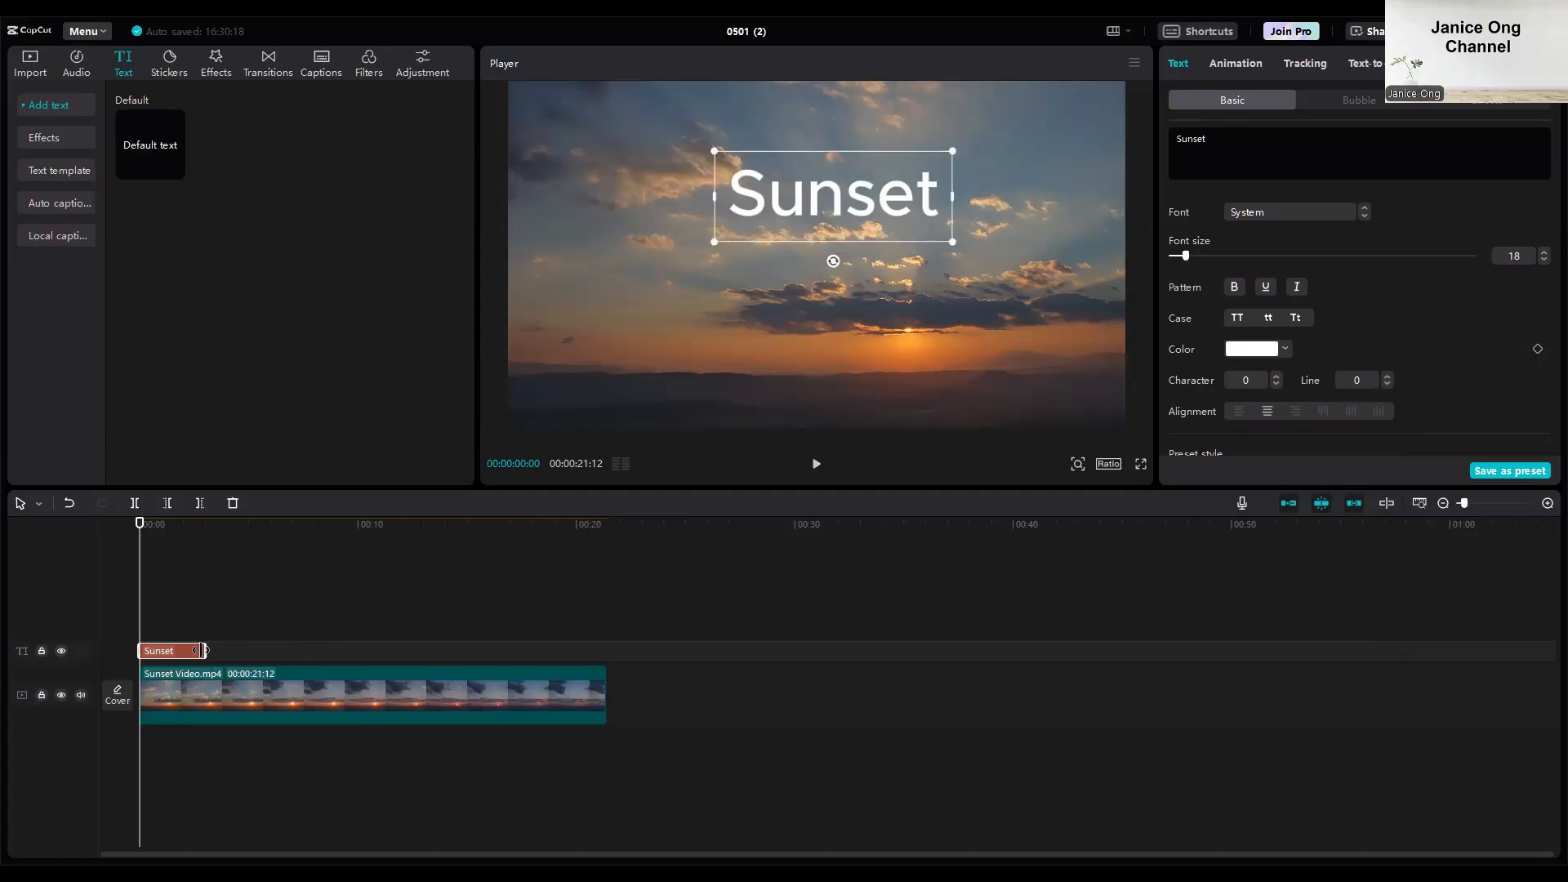
Extend the Sunset text clip to the end of the video clip at 00:00:21:12.
drag(202, 652, 602, 662)
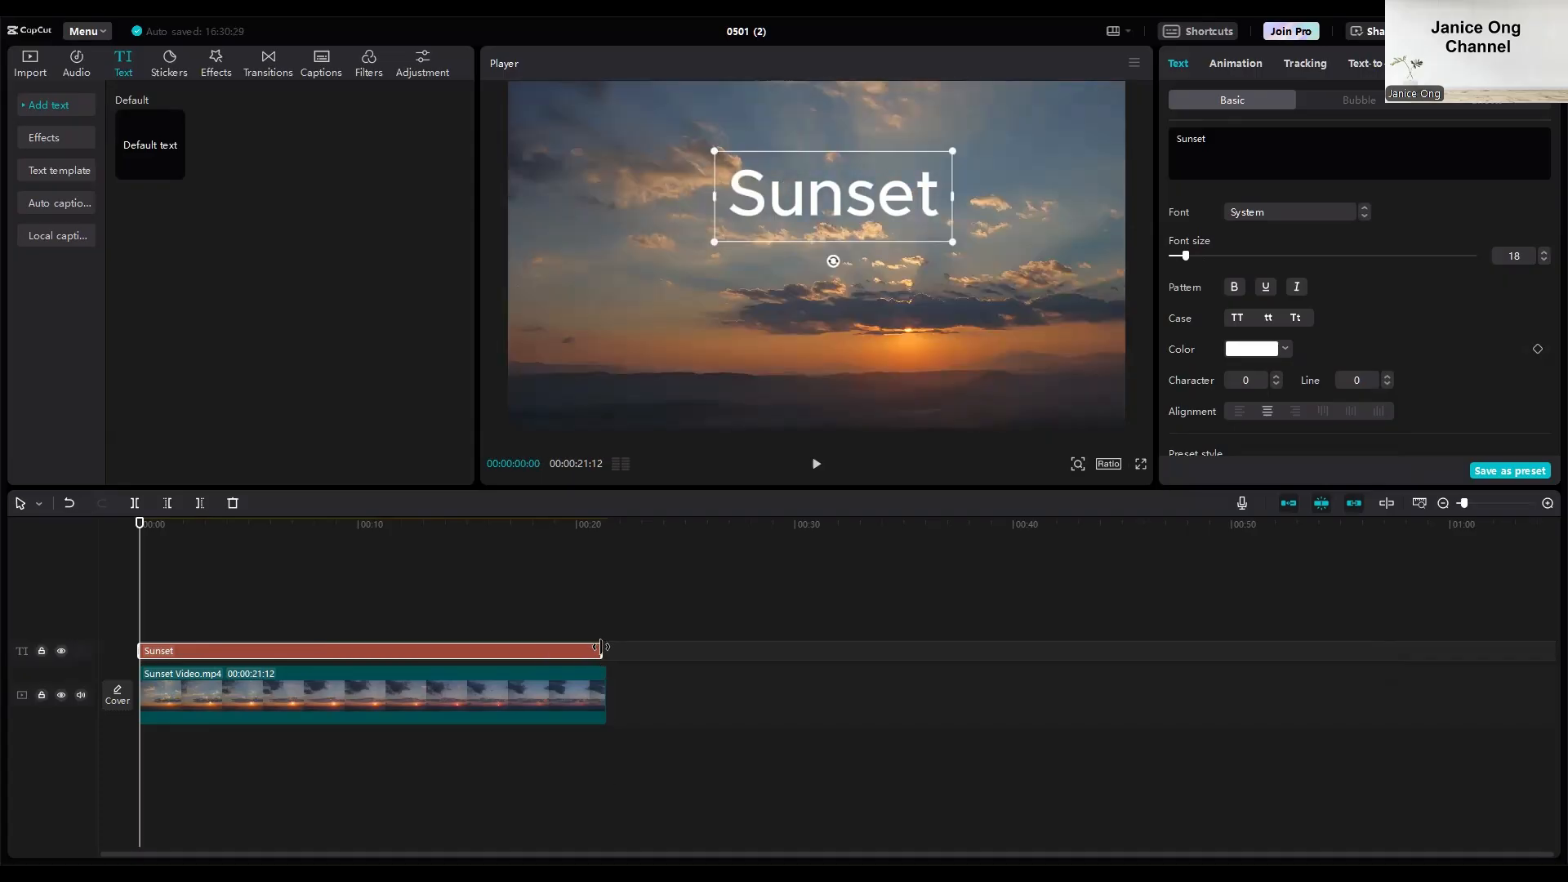
drag(599, 648, 599, 648)
click(624, 551)
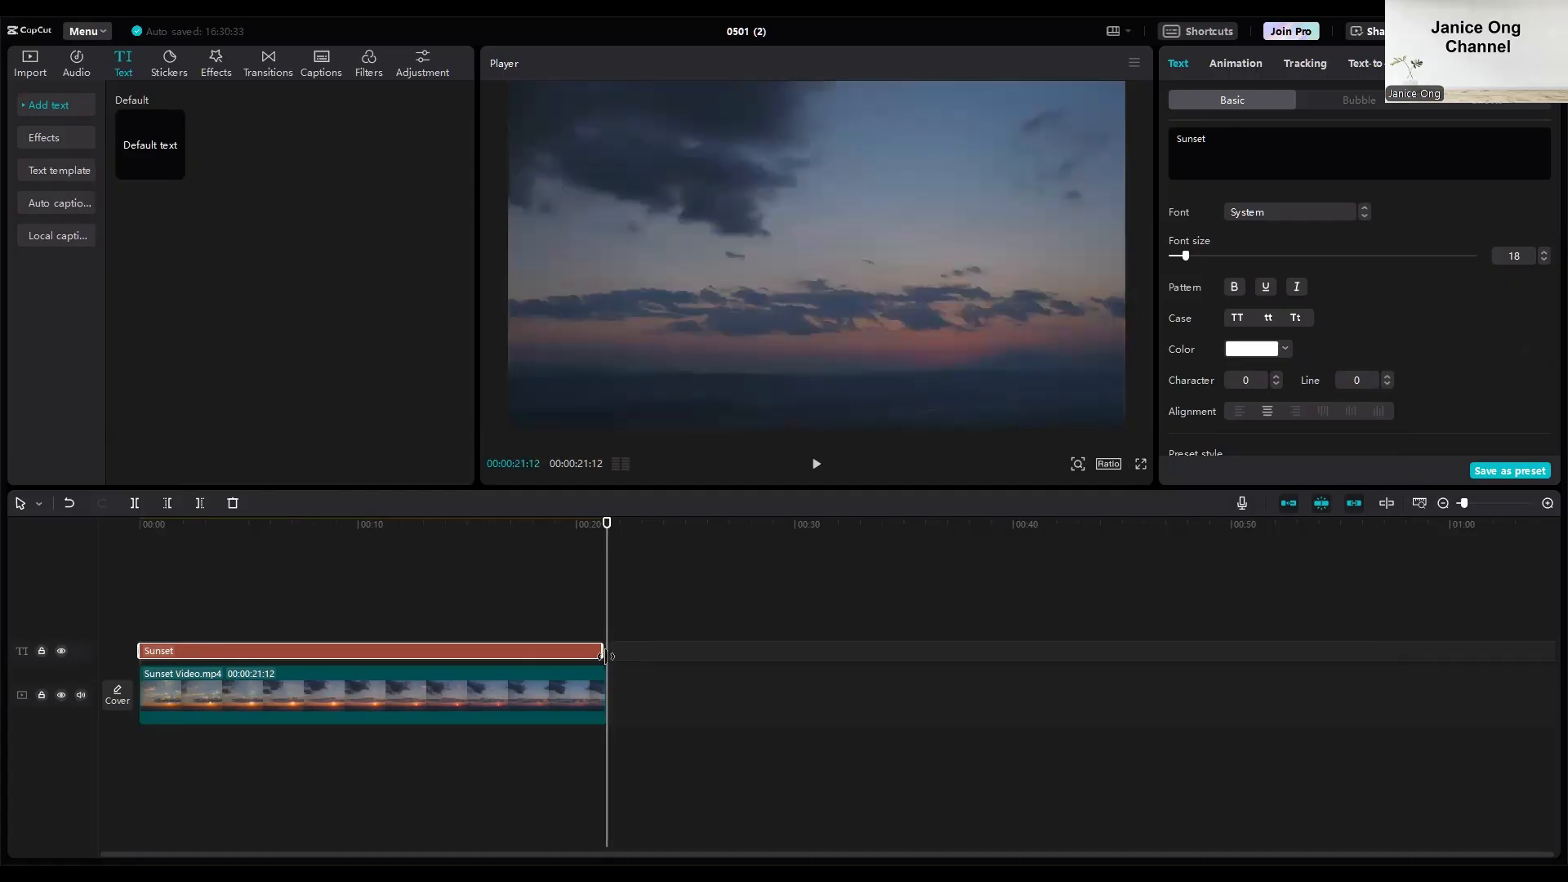
drag(607, 655, 611, 656)
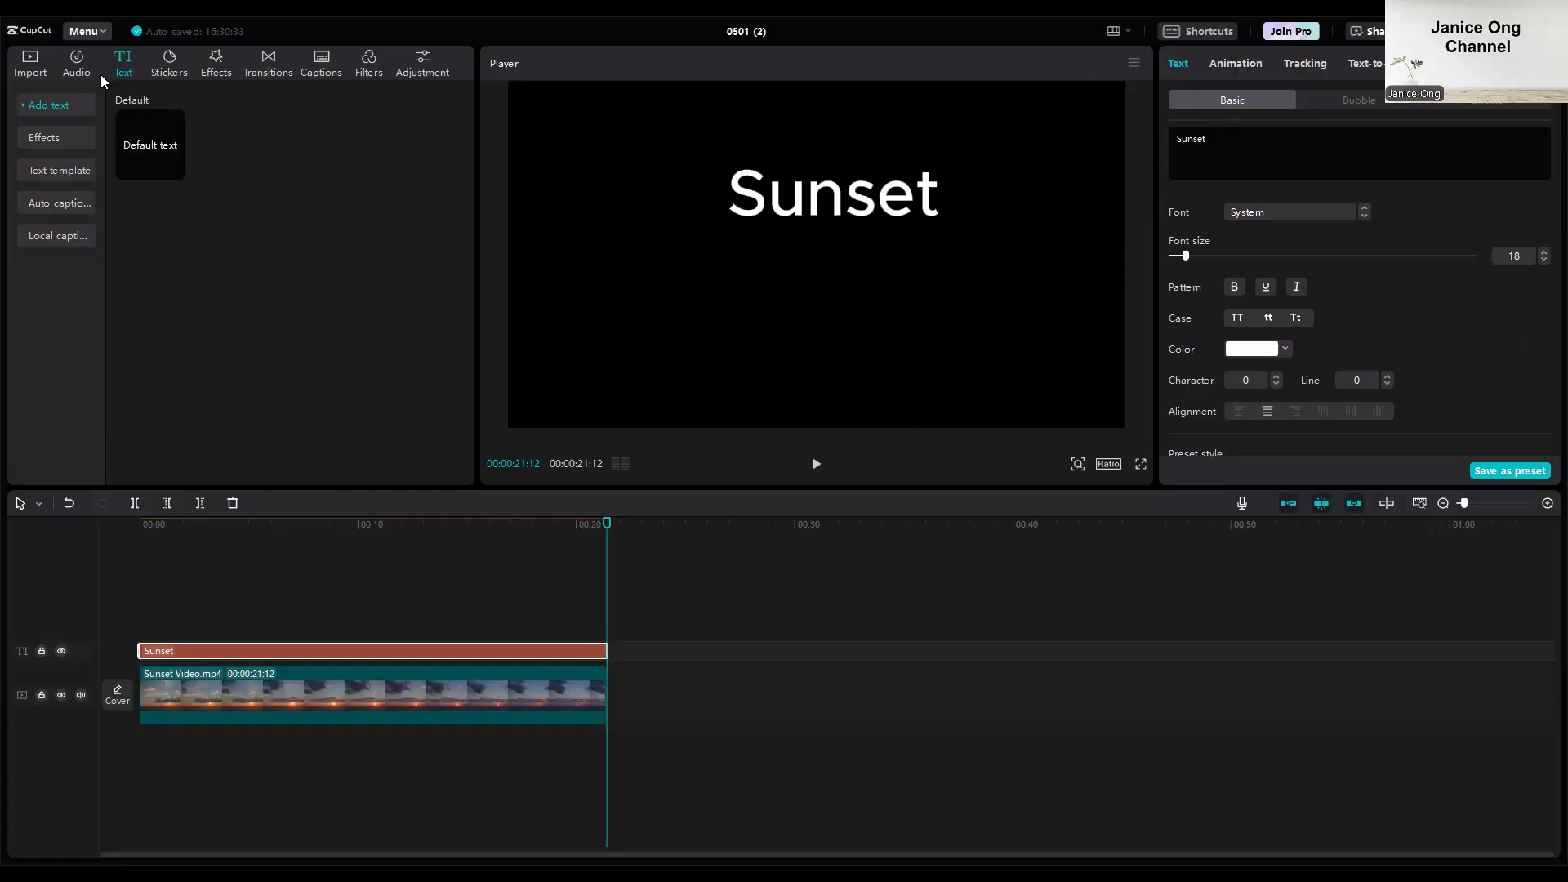
Import "subscribe and bell icon intro.mp4" from the Youtube/Subscribe folder on drive D and append it directly after Sunset Video.mp4 on the timeline.
click(37, 63)
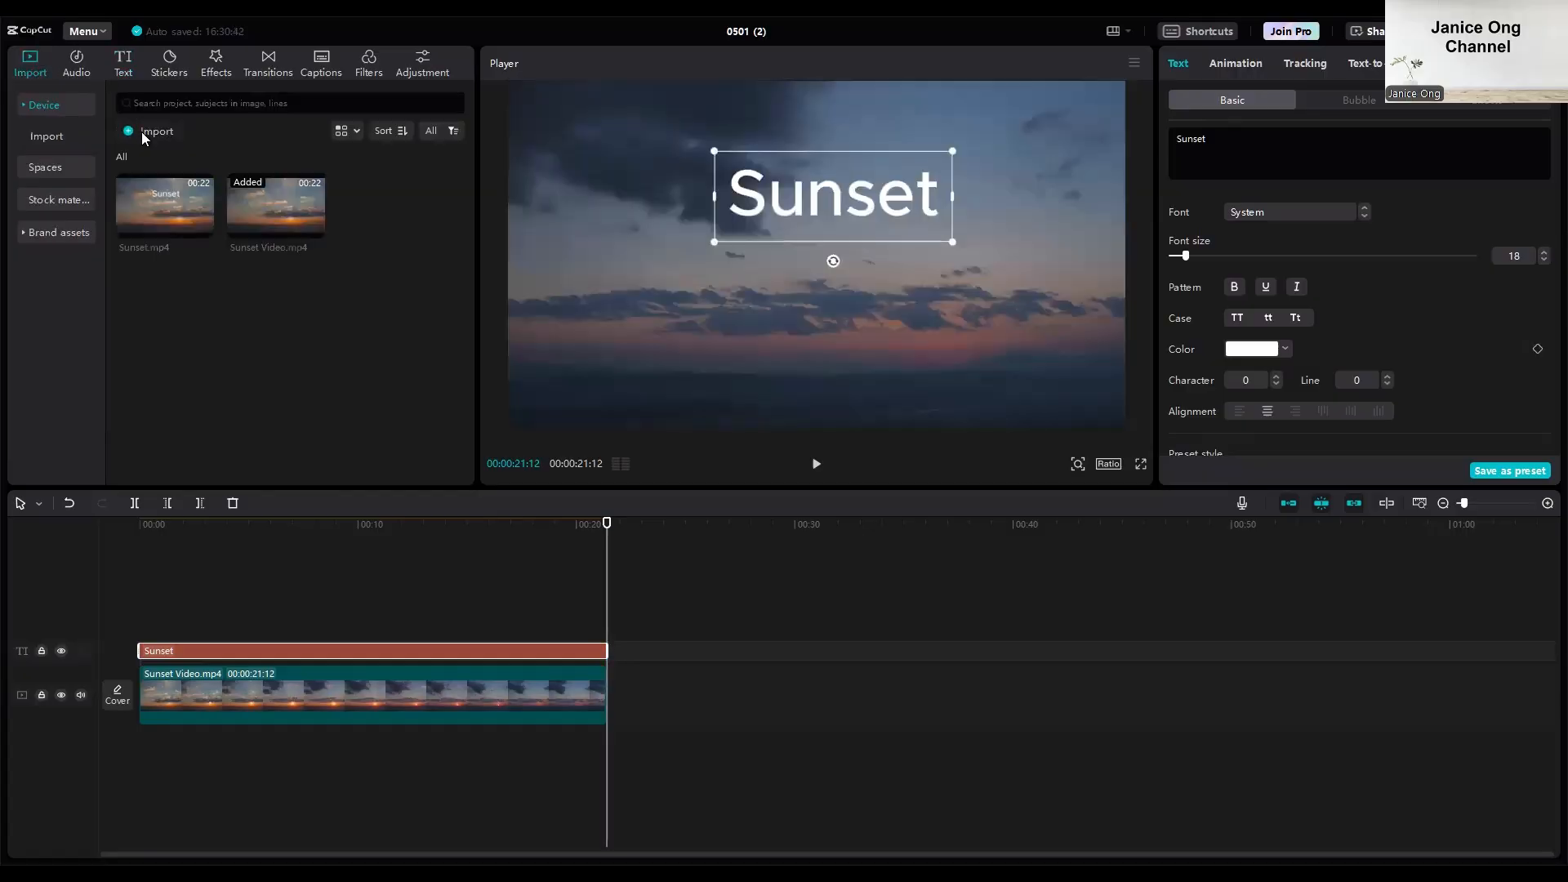
click(141, 131)
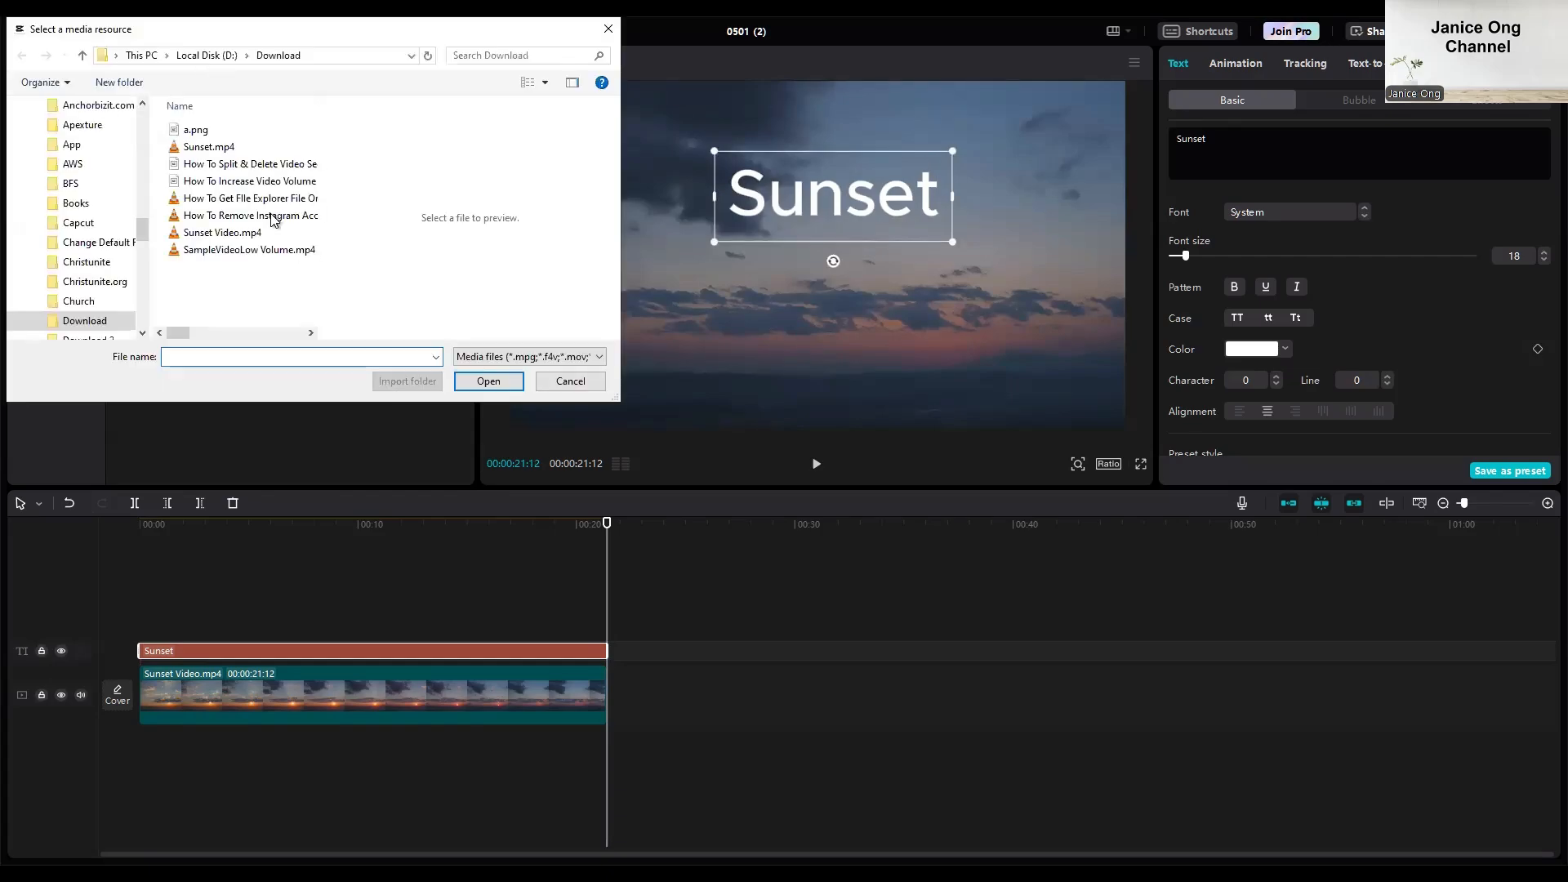
click(206, 55)
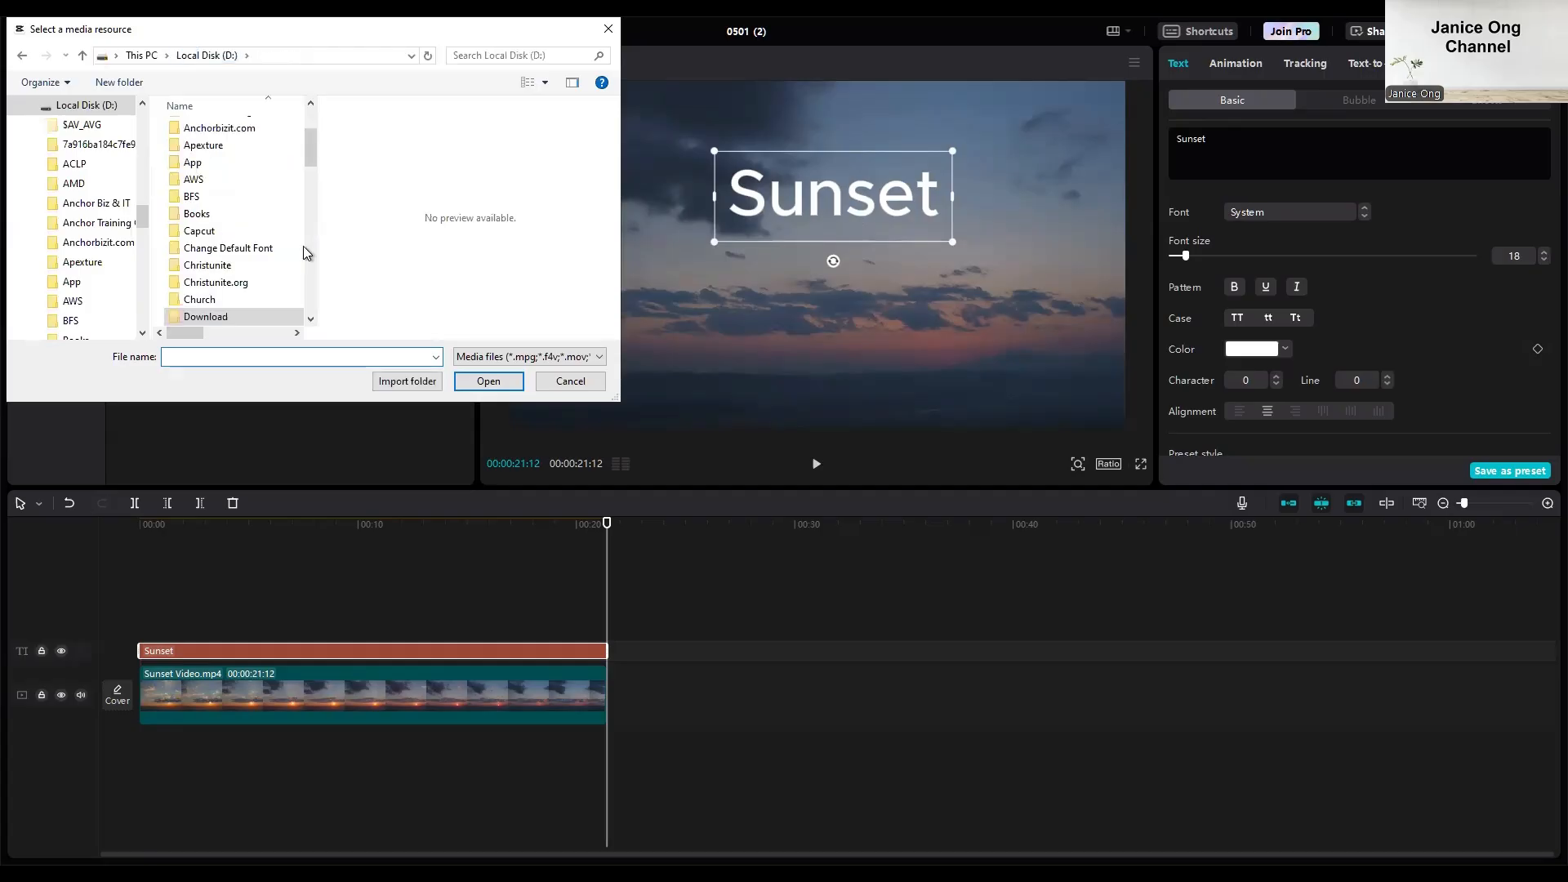
drag(310, 151, 309, 274)
click(311, 296)
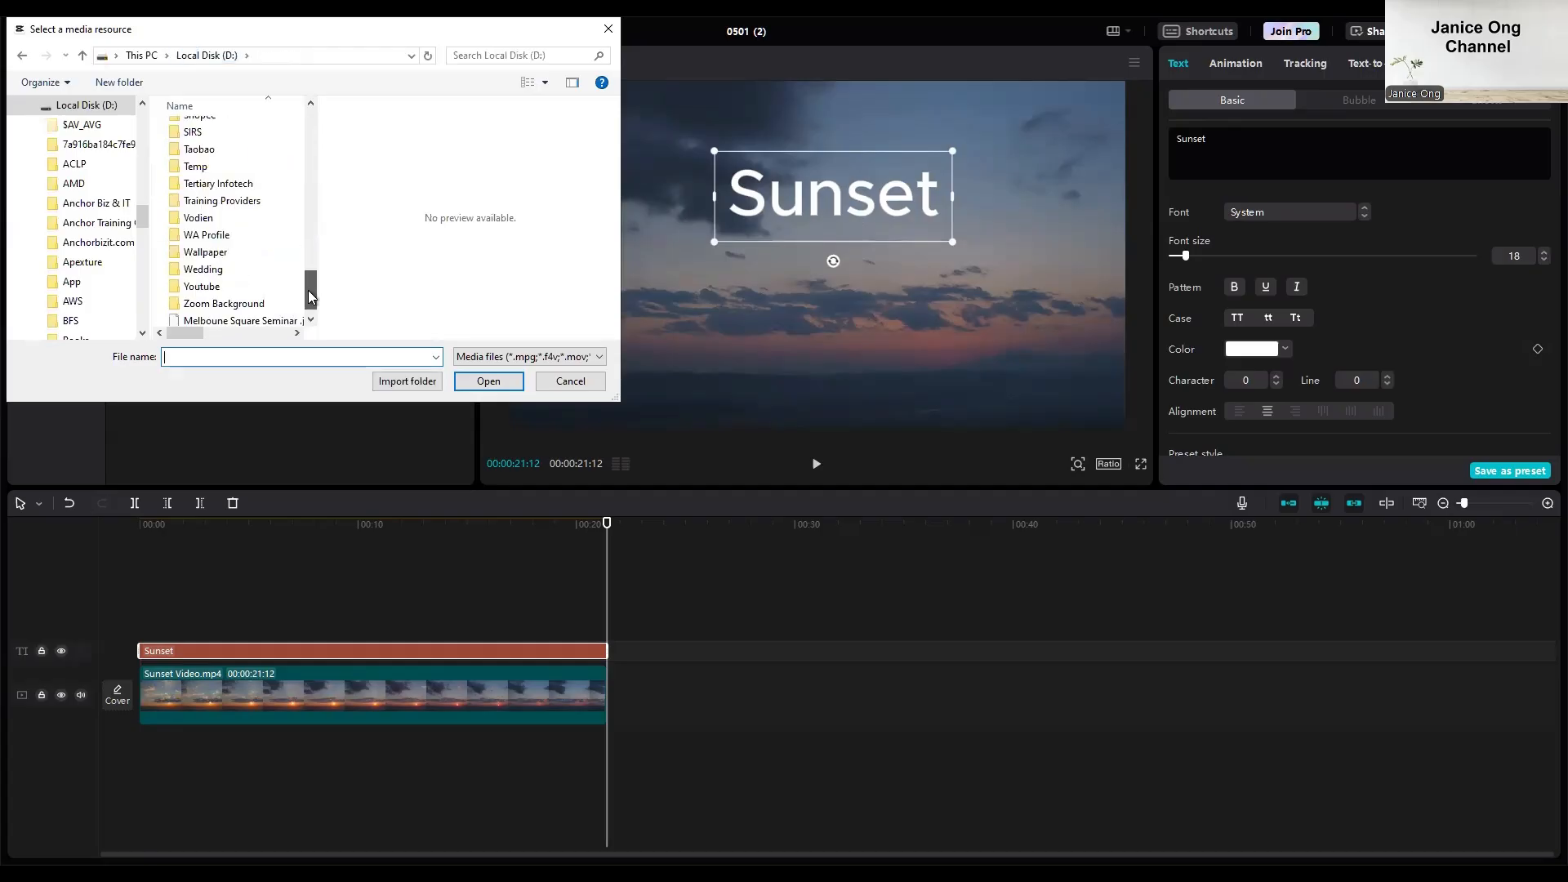
double_click(262, 281)
scroll(250, 231, down, 2)
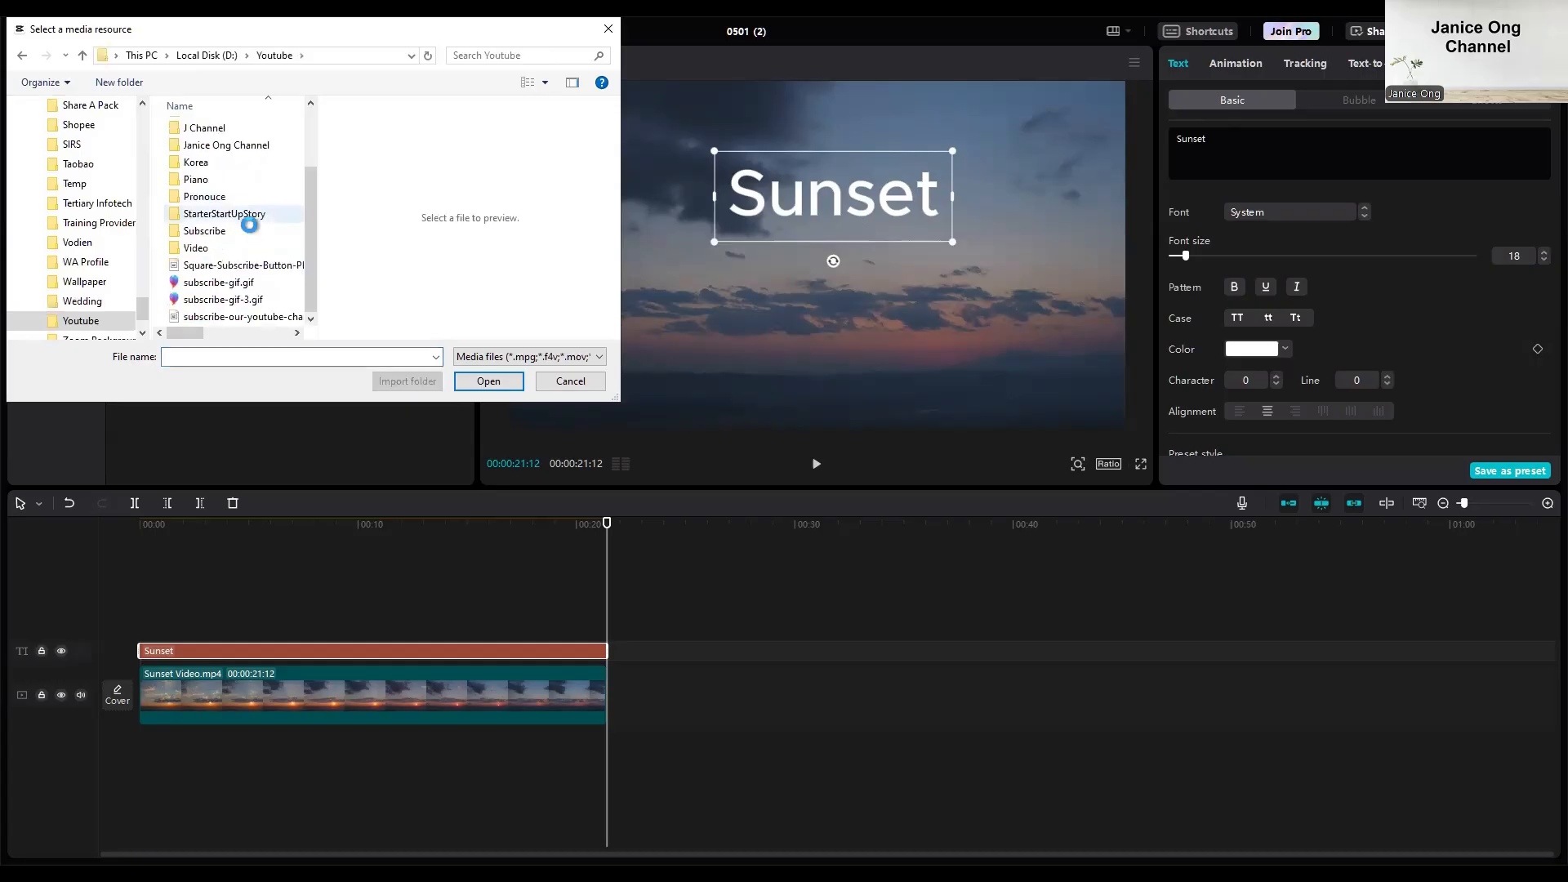
double_click(250, 231)
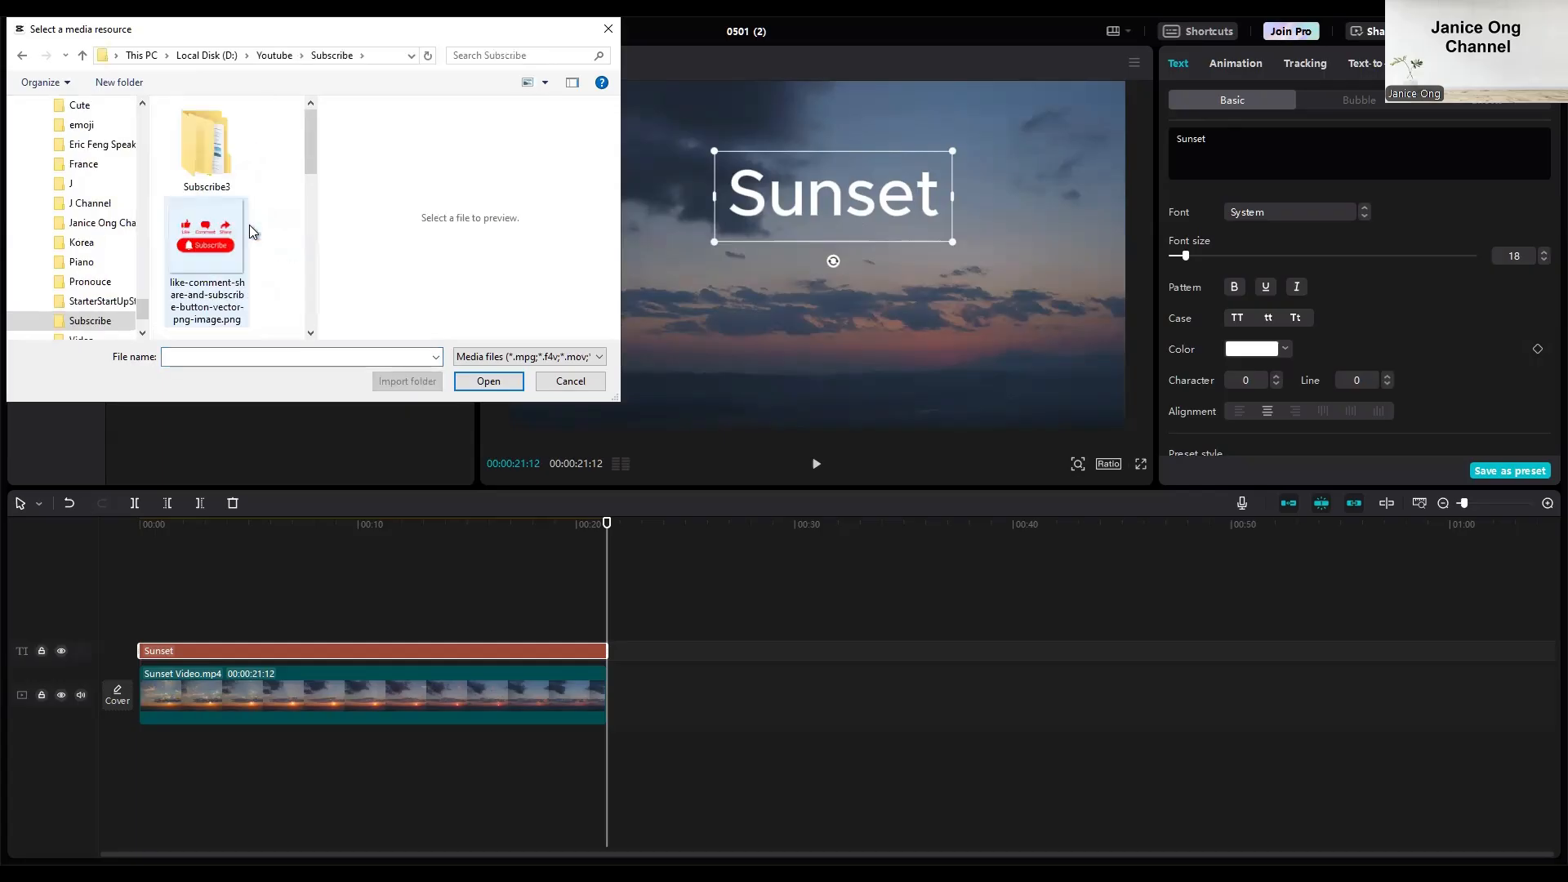
double_click(222, 294)
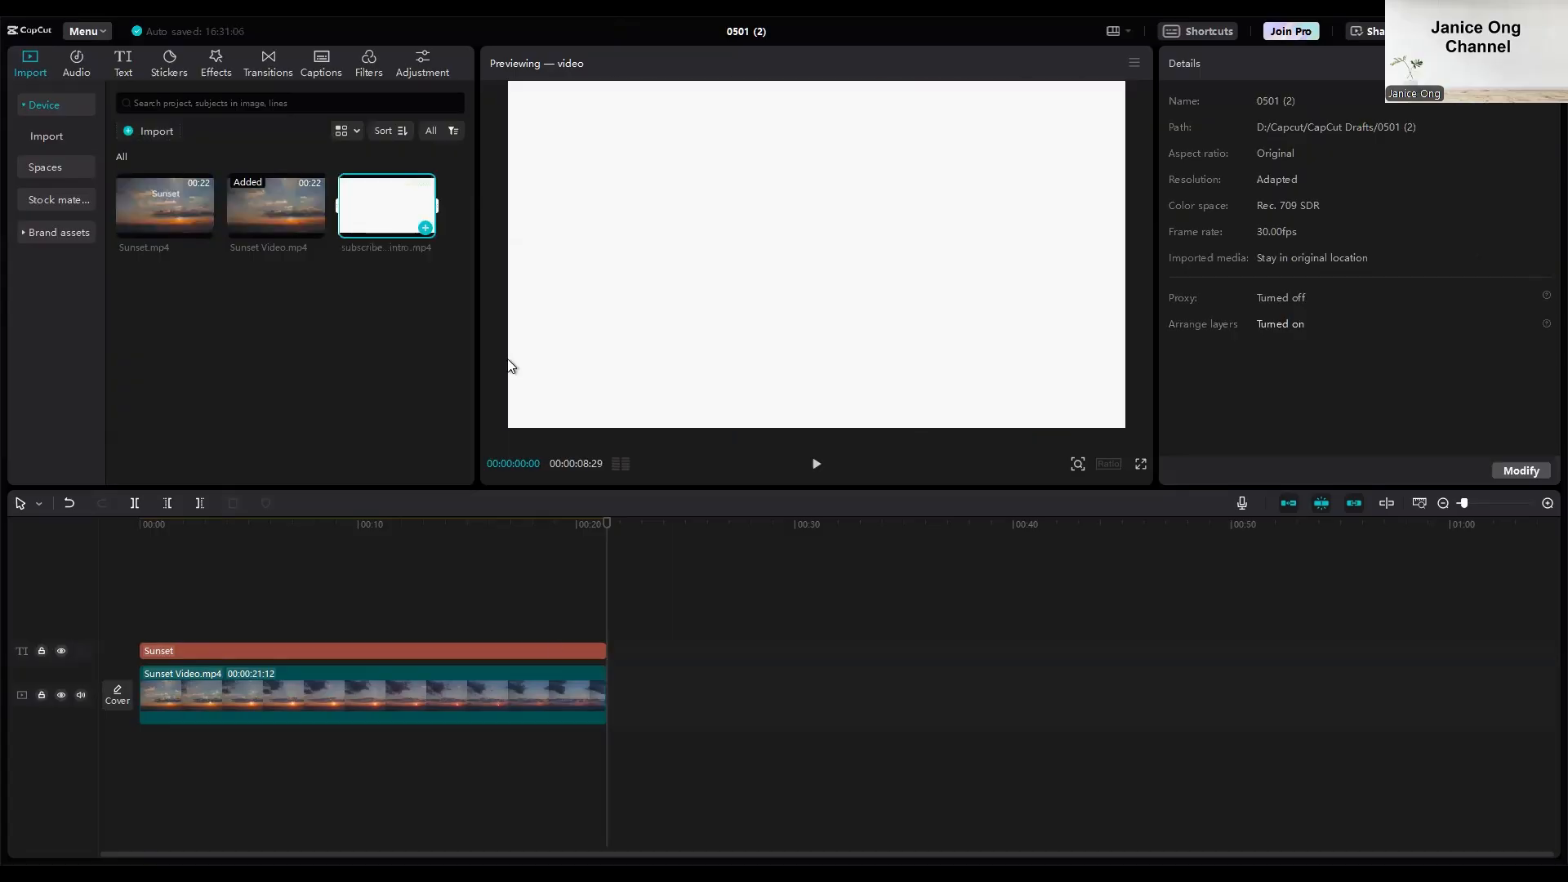
drag(614, 691, 614, 691)
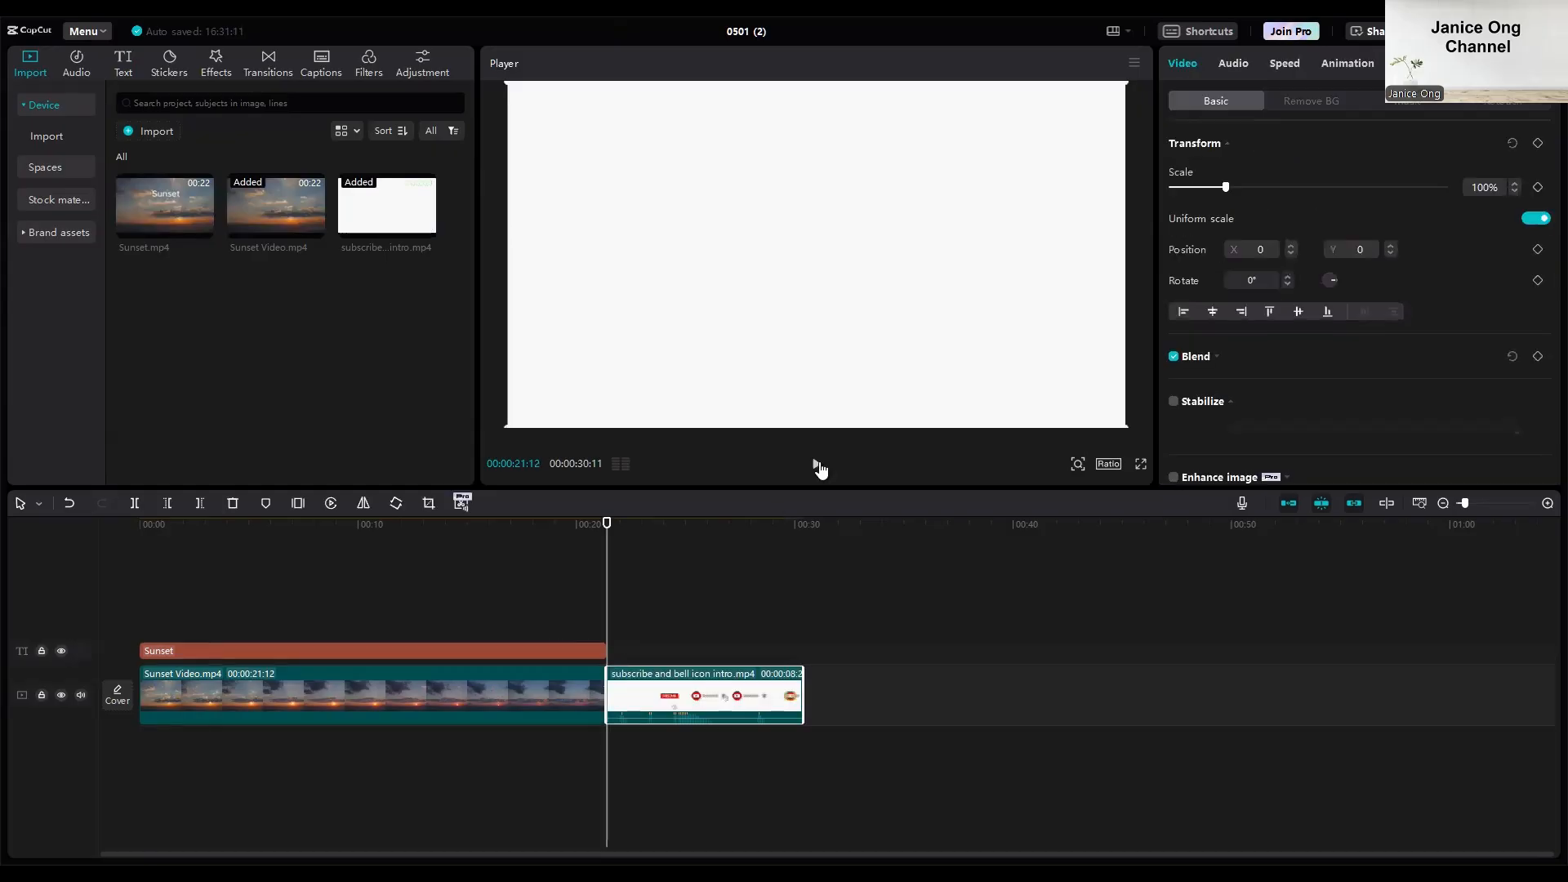
Play back the appended subscribe clip and the transition into it from the end of Sunset Video.mp4.
click(816, 465)
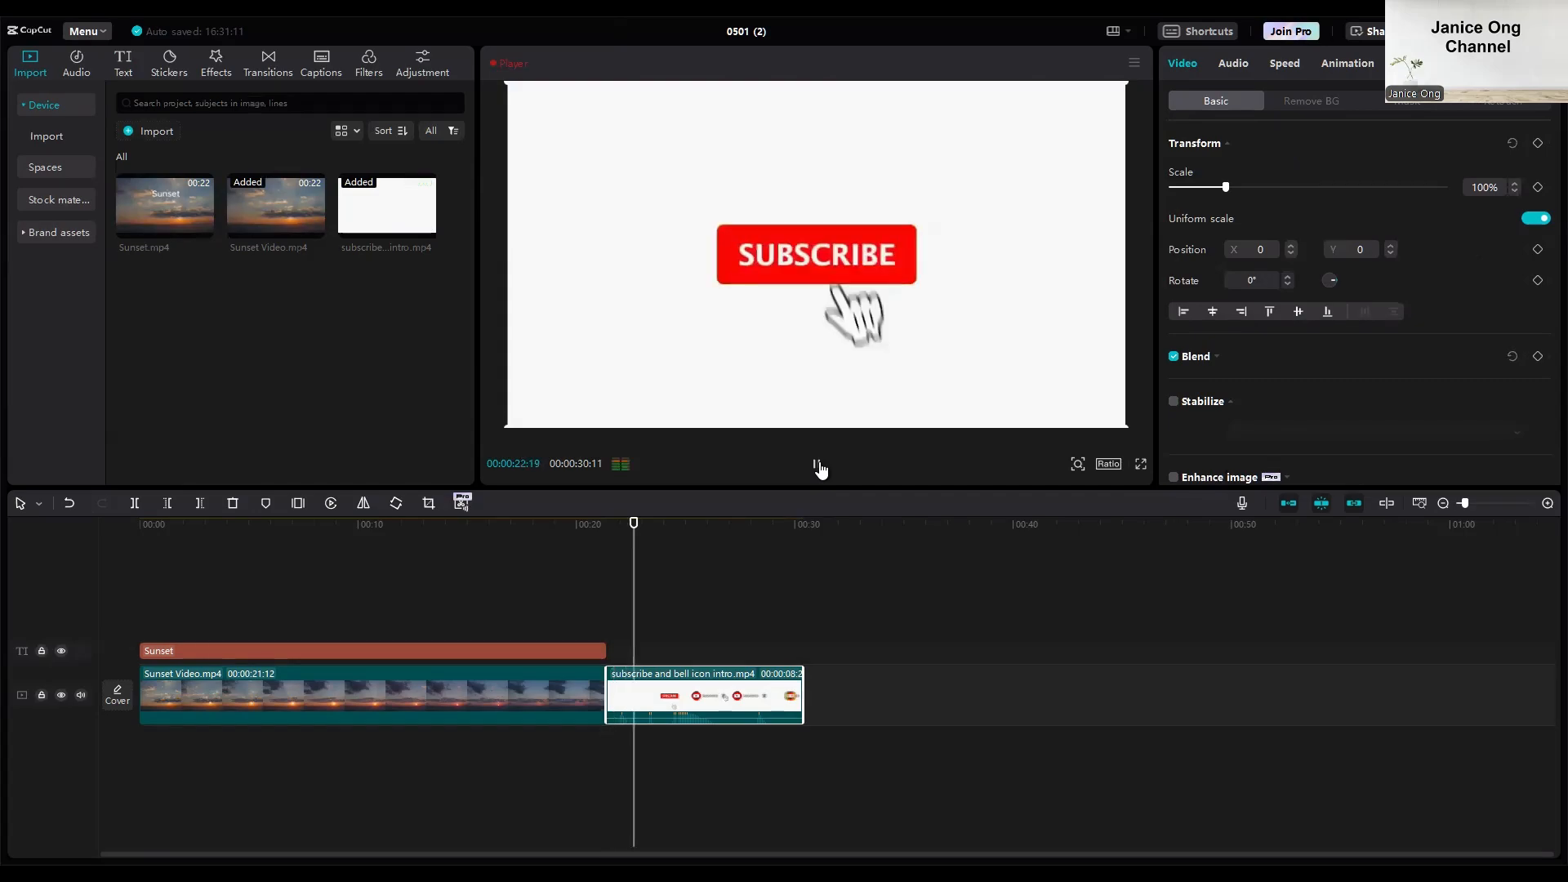
click(820, 469)
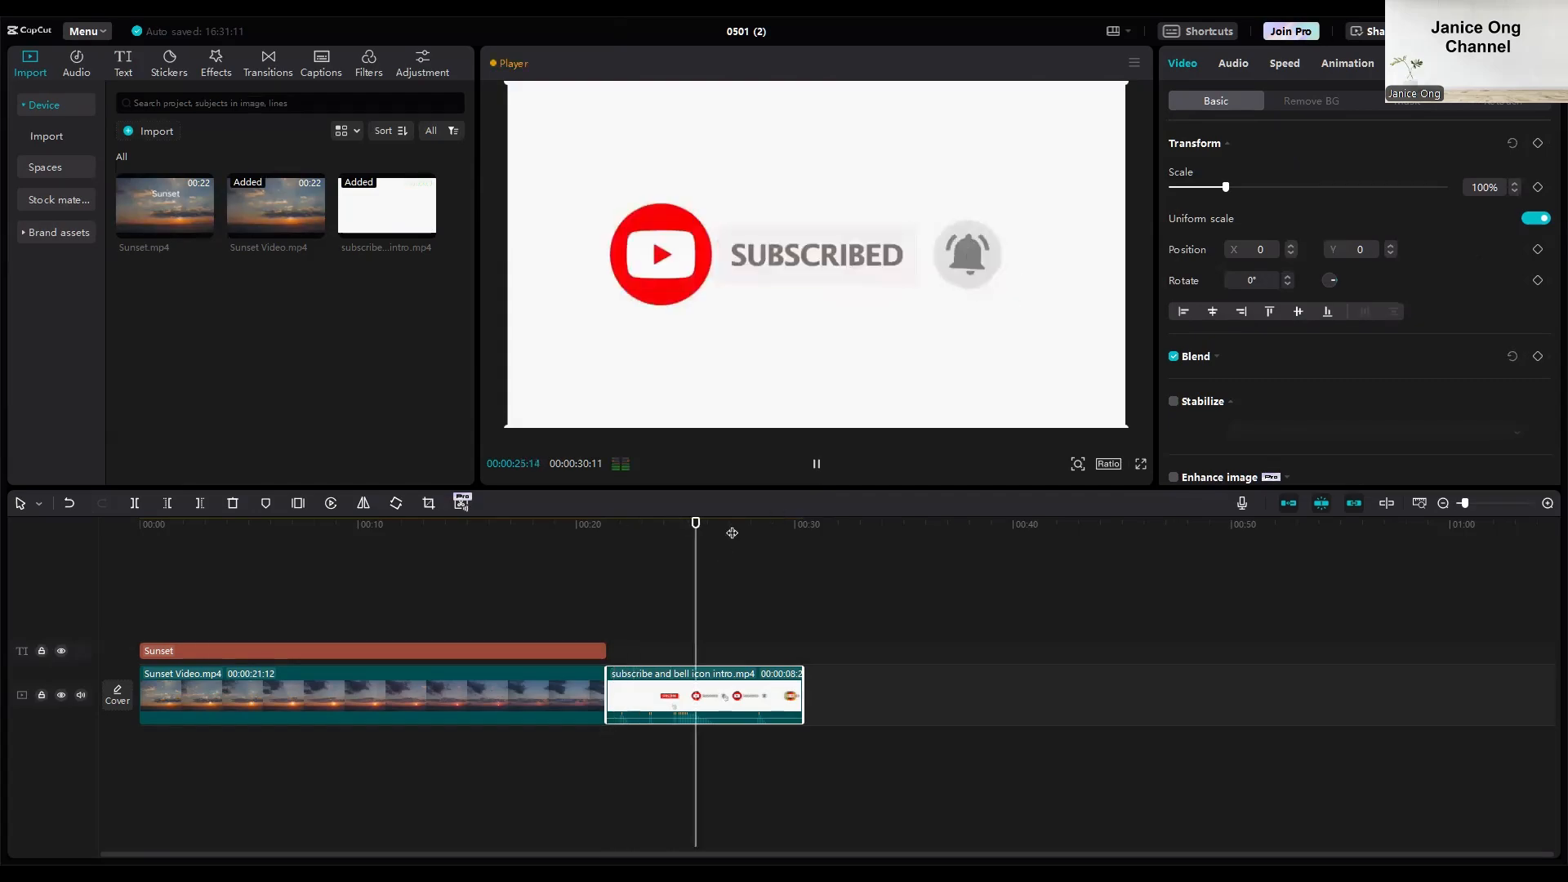
click(731, 532)
click(637, 532)
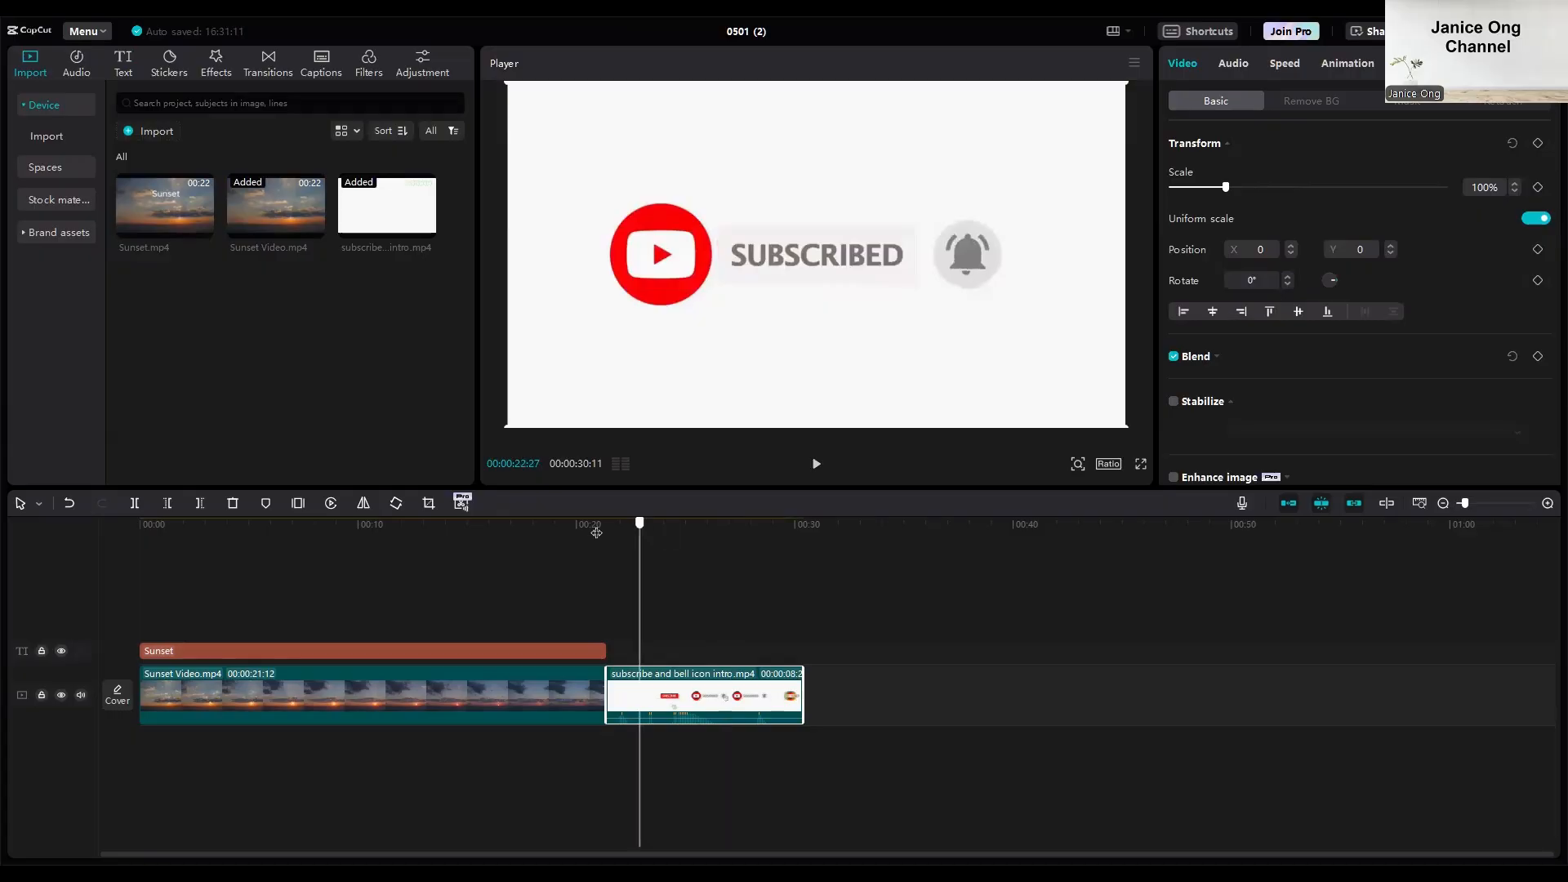
click(602, 532)
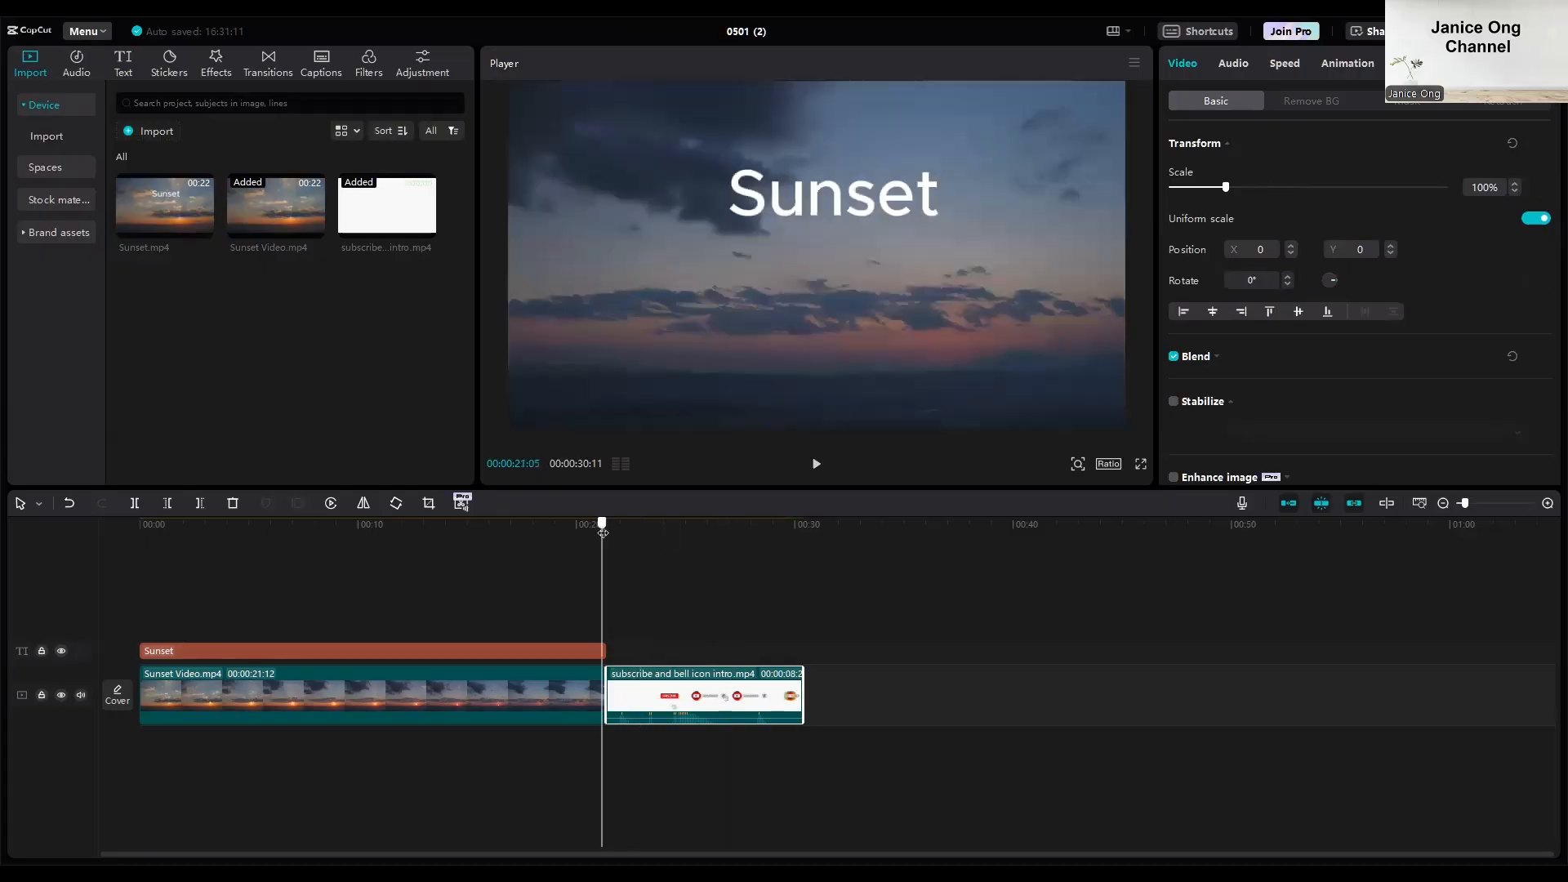
click(816, 467)
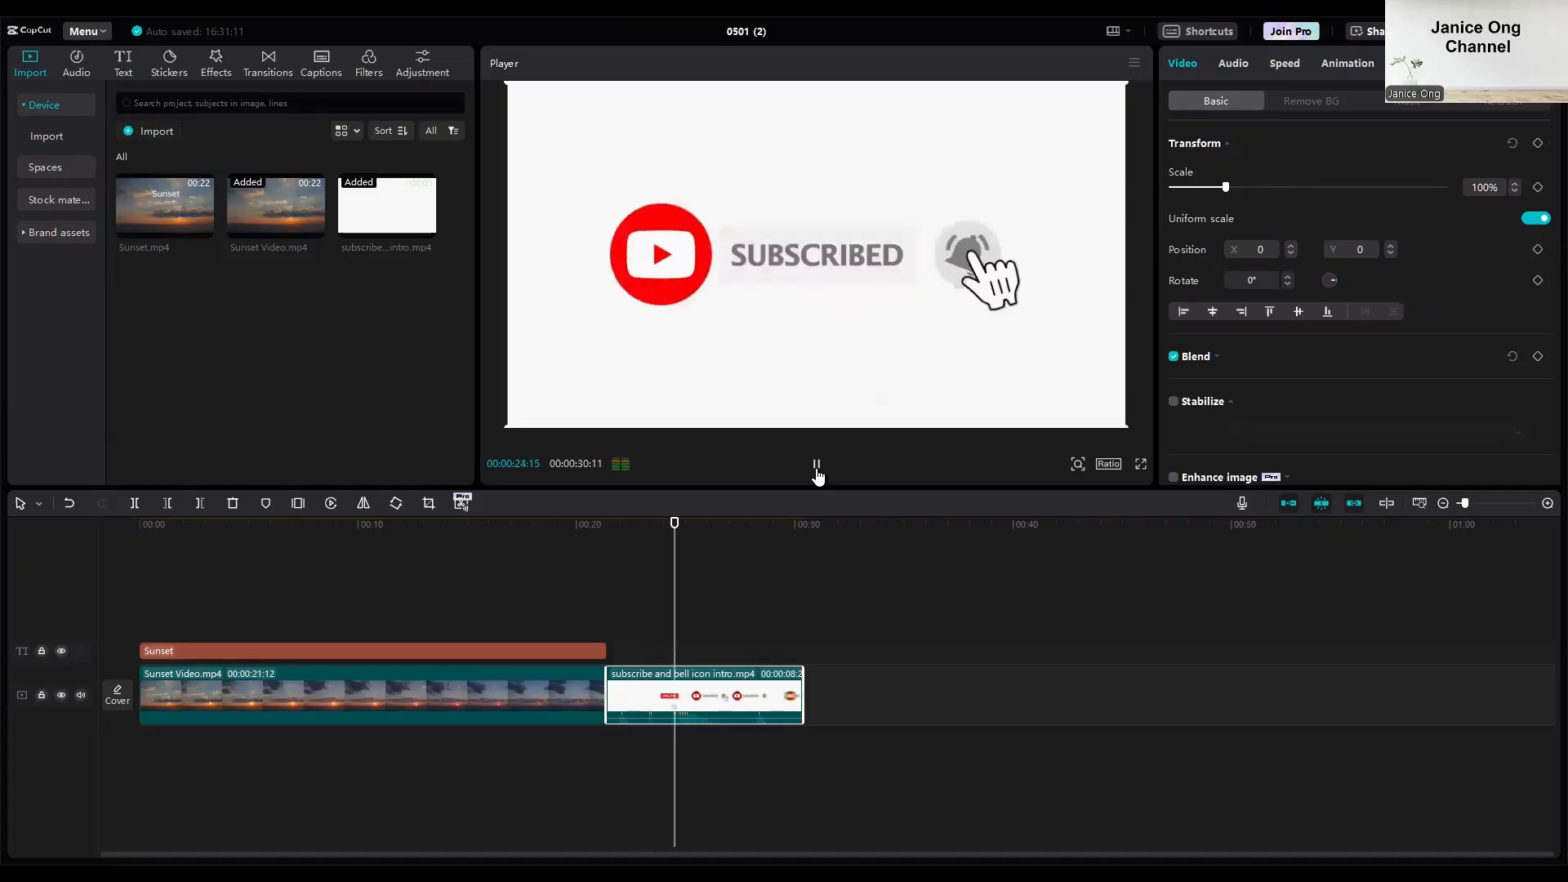
click(817, 465)
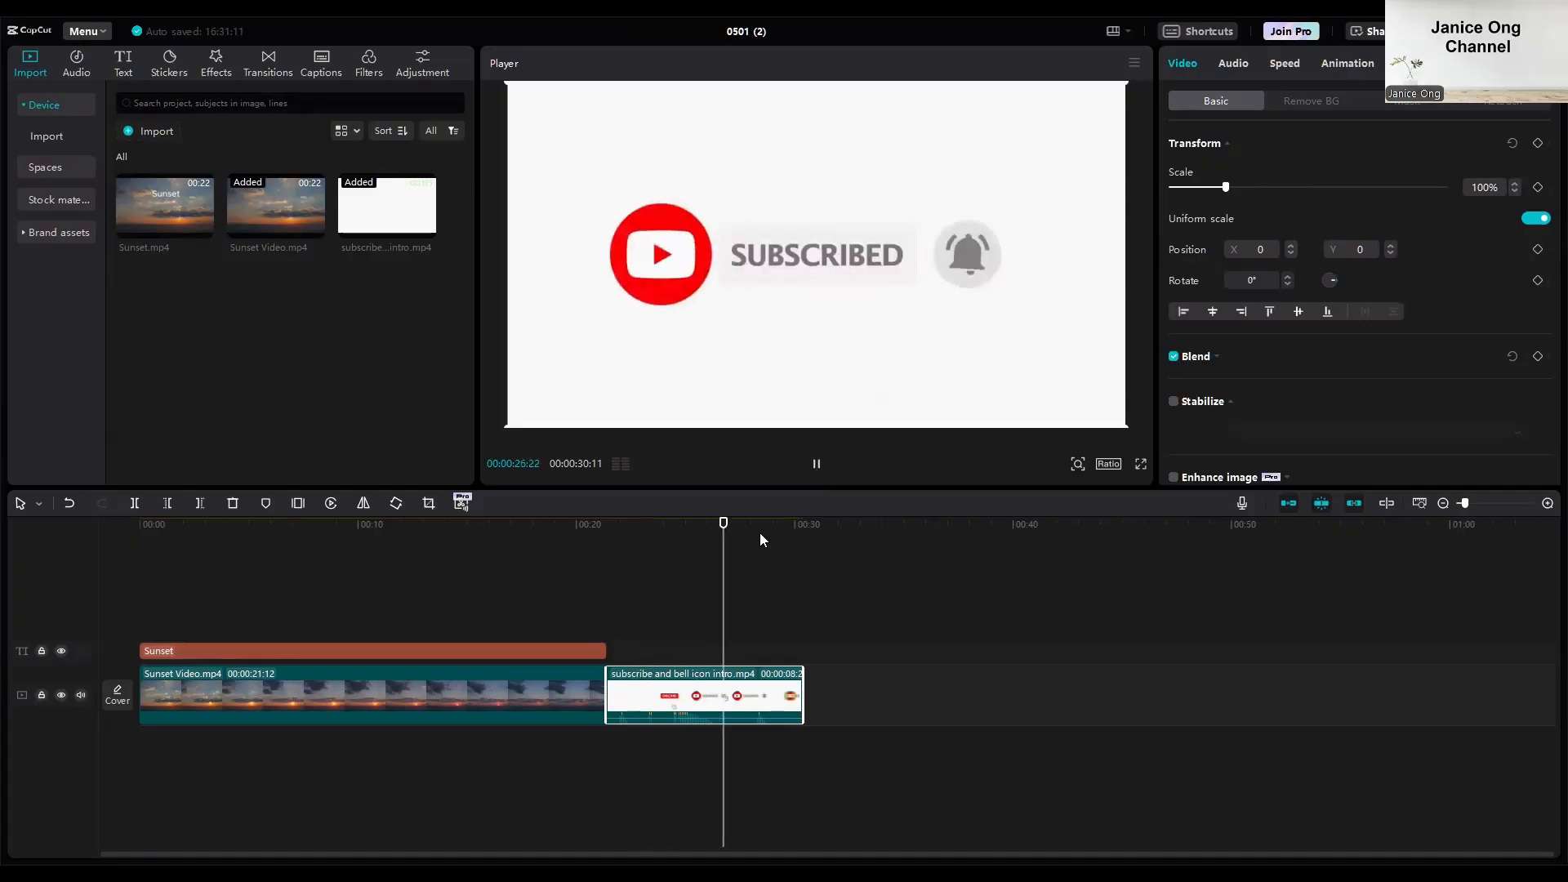
Preview the video from the beginning to check the sunset footage with its title.
click(731, 524)
drag(731, 527, 108, 534)
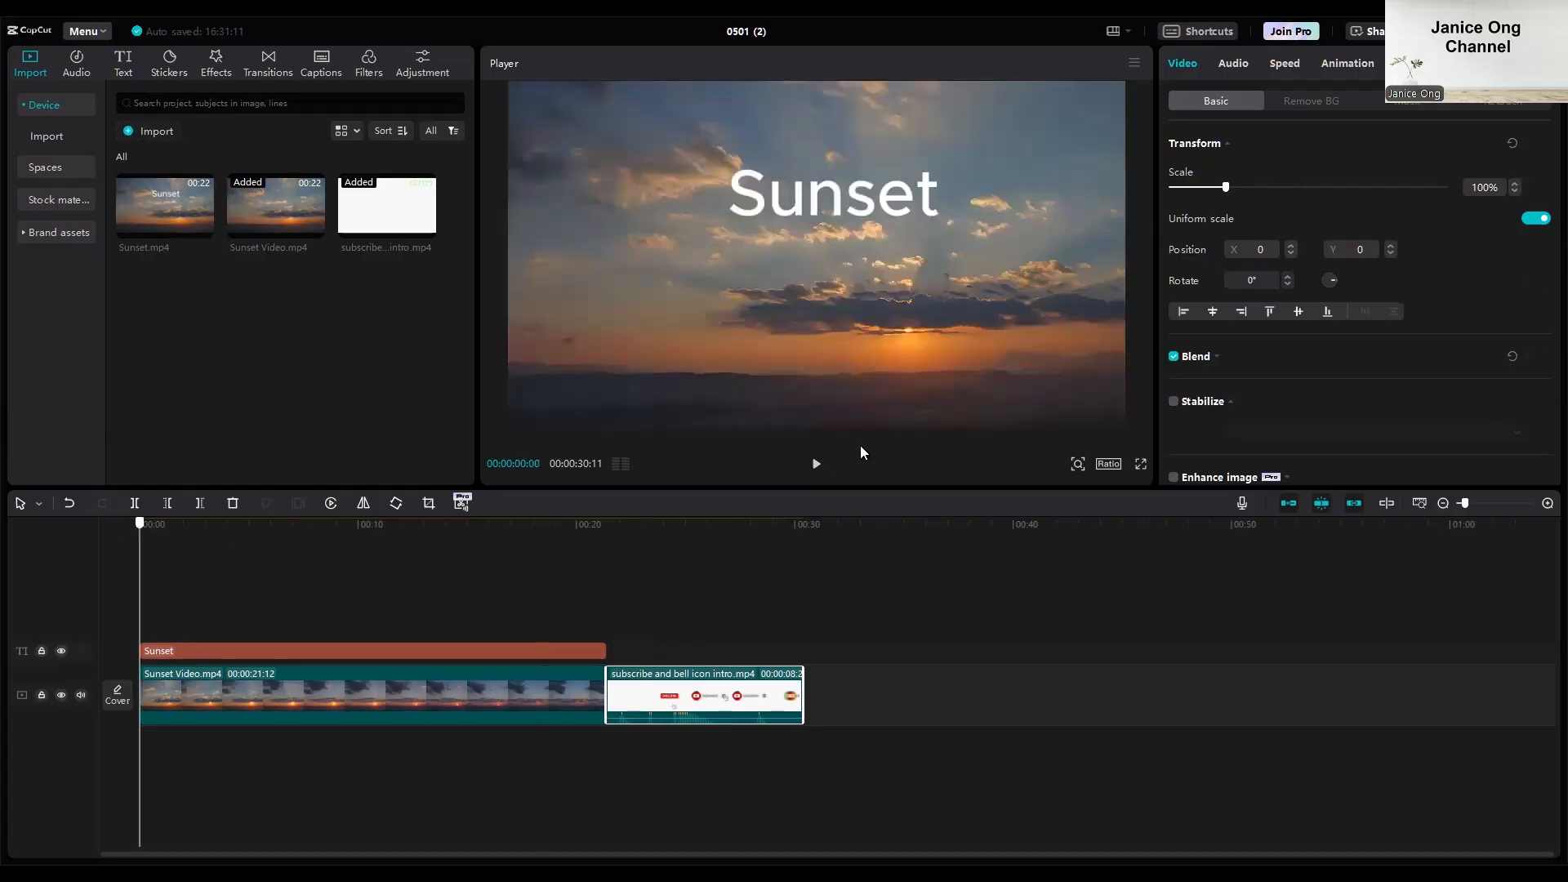
click(816, 464)
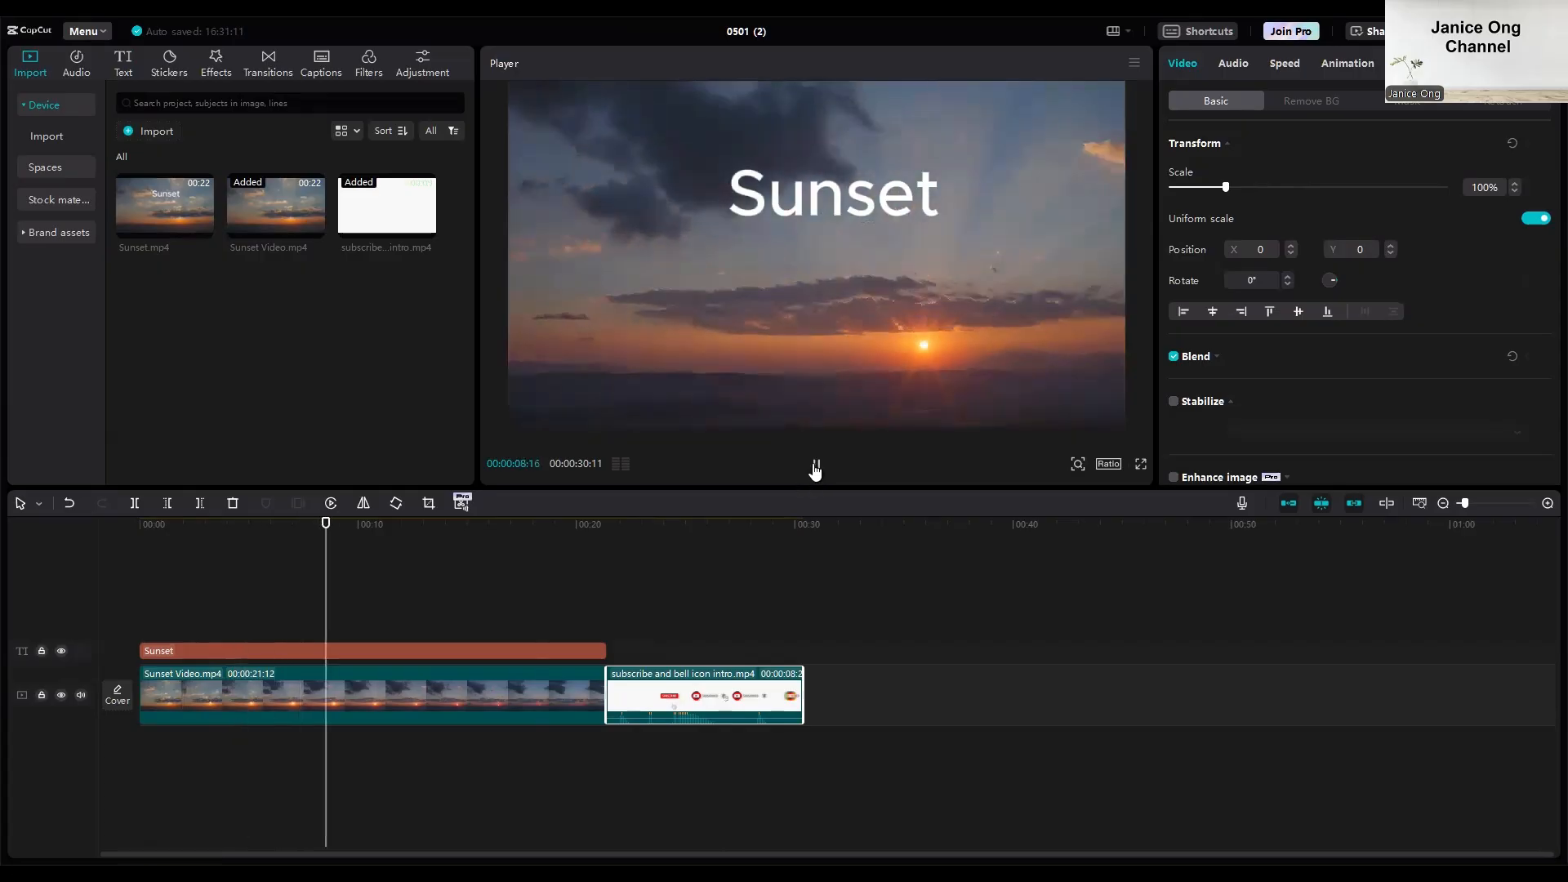
key(space)
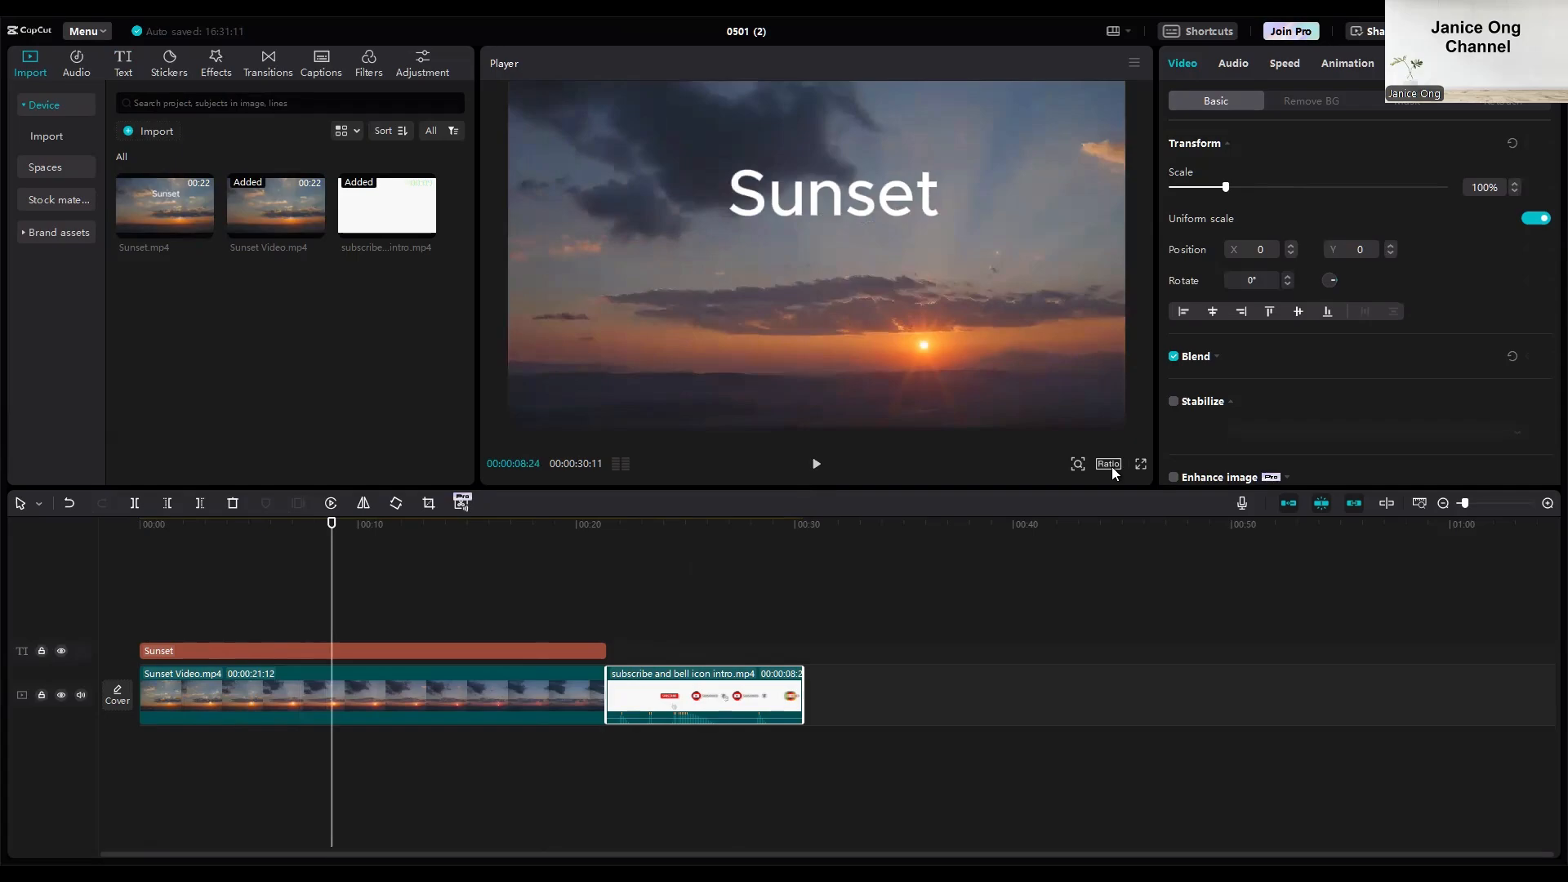
Set the project's aspect ratio to 16:9.
click(1114, 464)
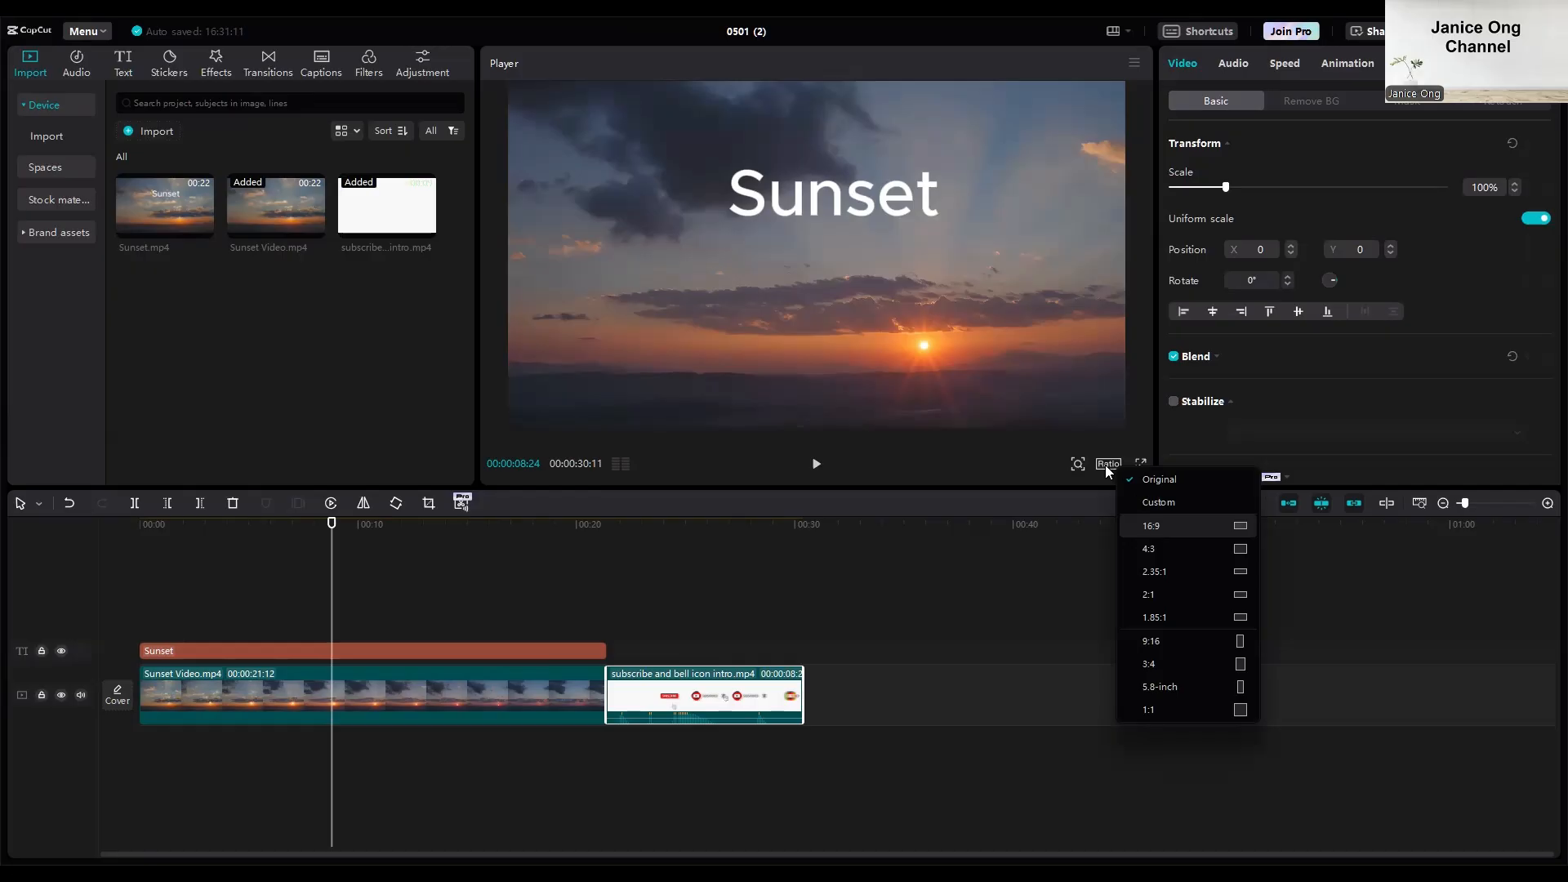
click(1143, 525)
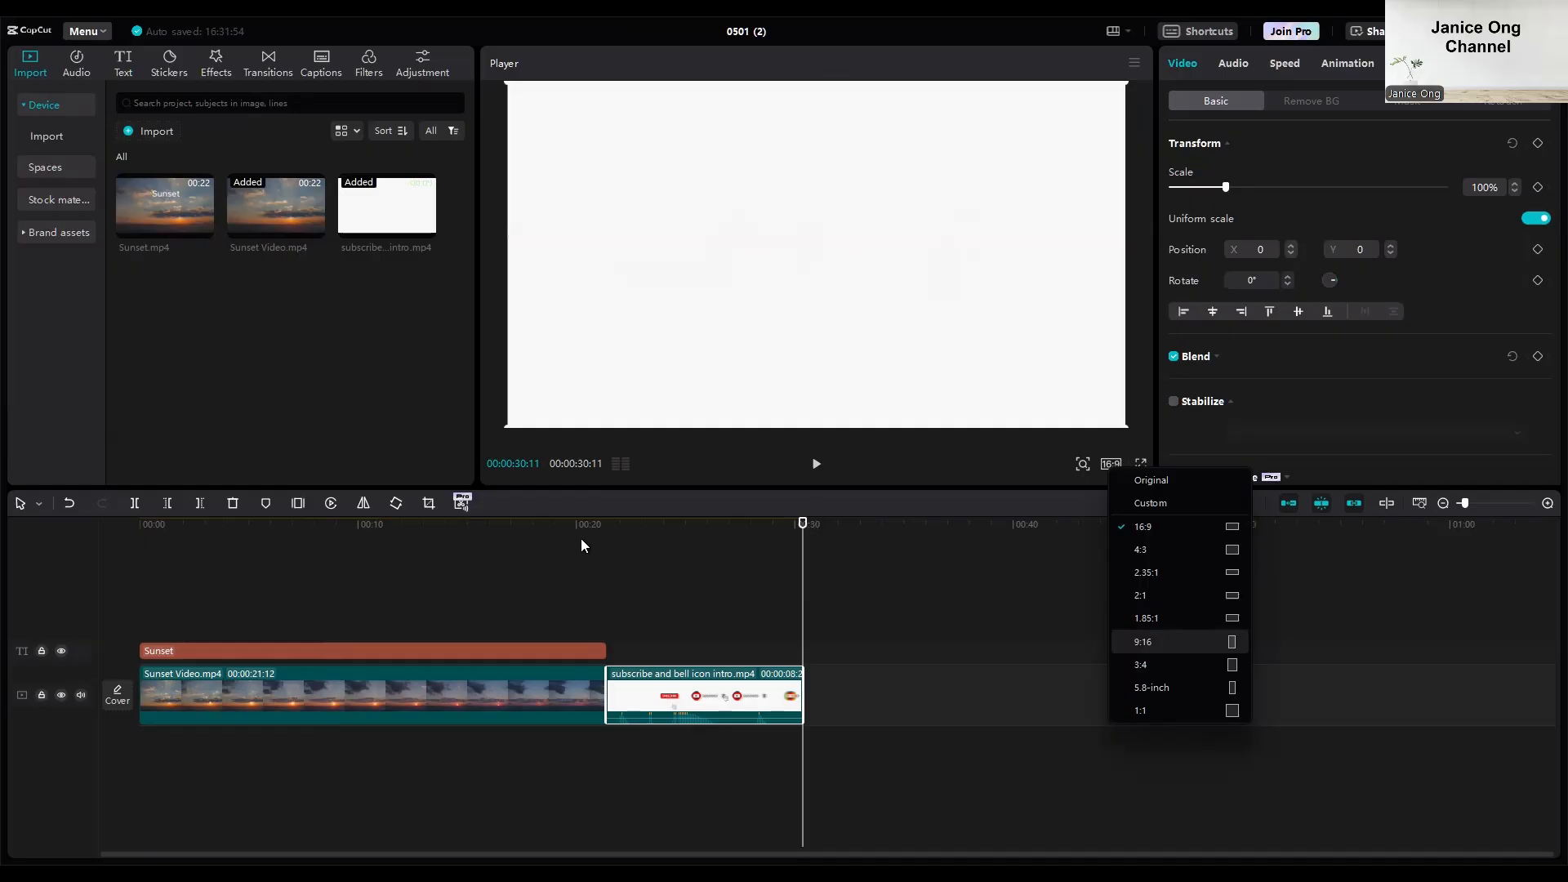
Try the 9:16 aspect ratio with Sunset Video.mp4 enlarged to nearly fill the vertical frame, and undo both changes.
click(522, 549)
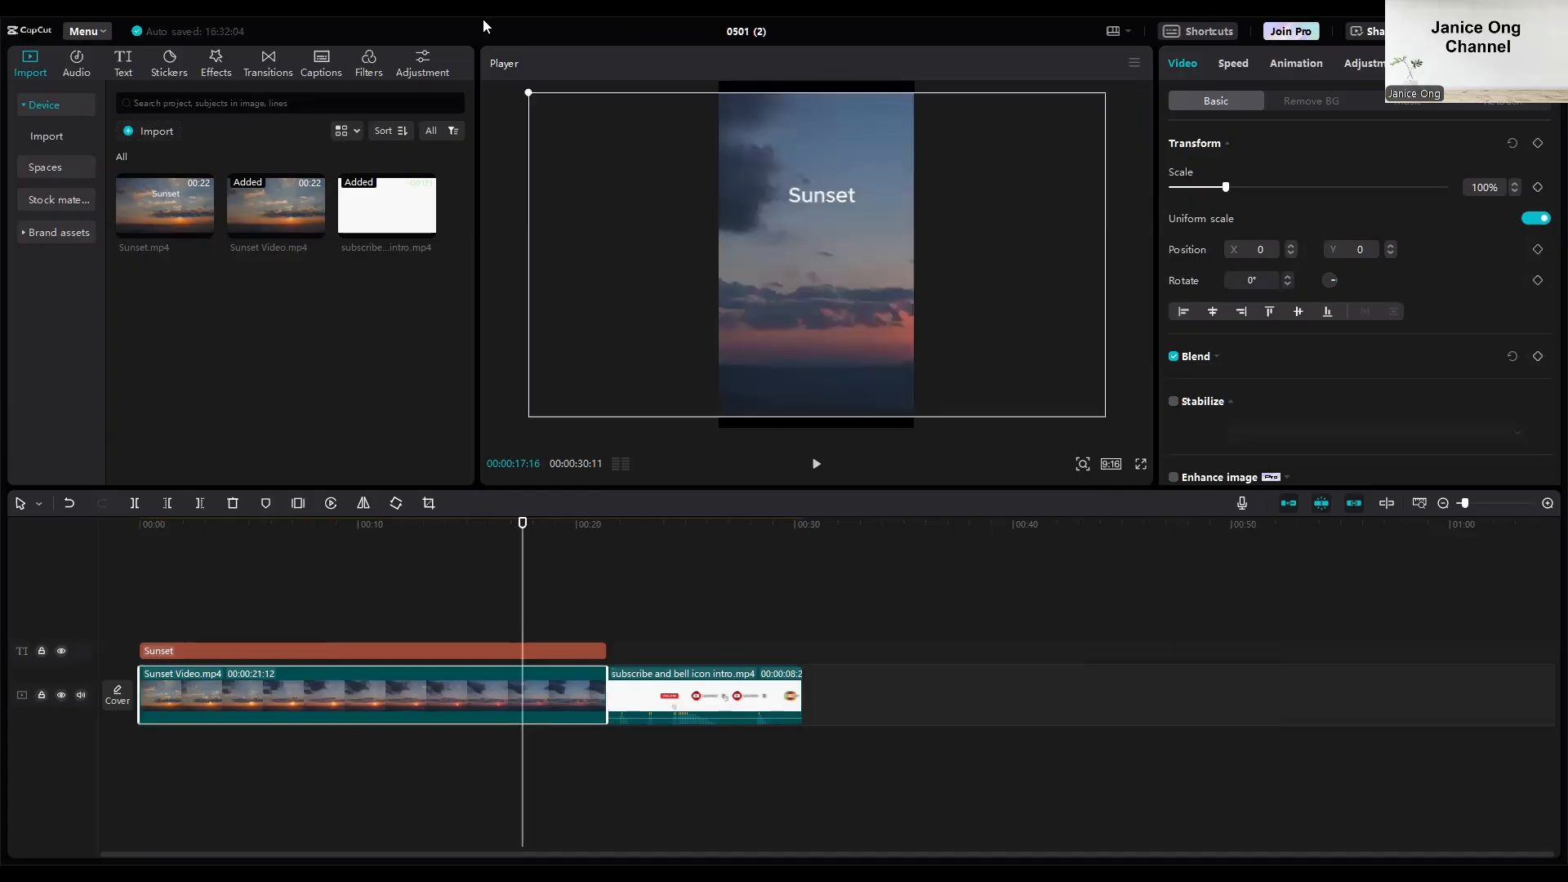
mouse_move(529, 93)
mouse_down()
mouse_move(597, 98)
mouse_move(529, 92)
mouse_up()
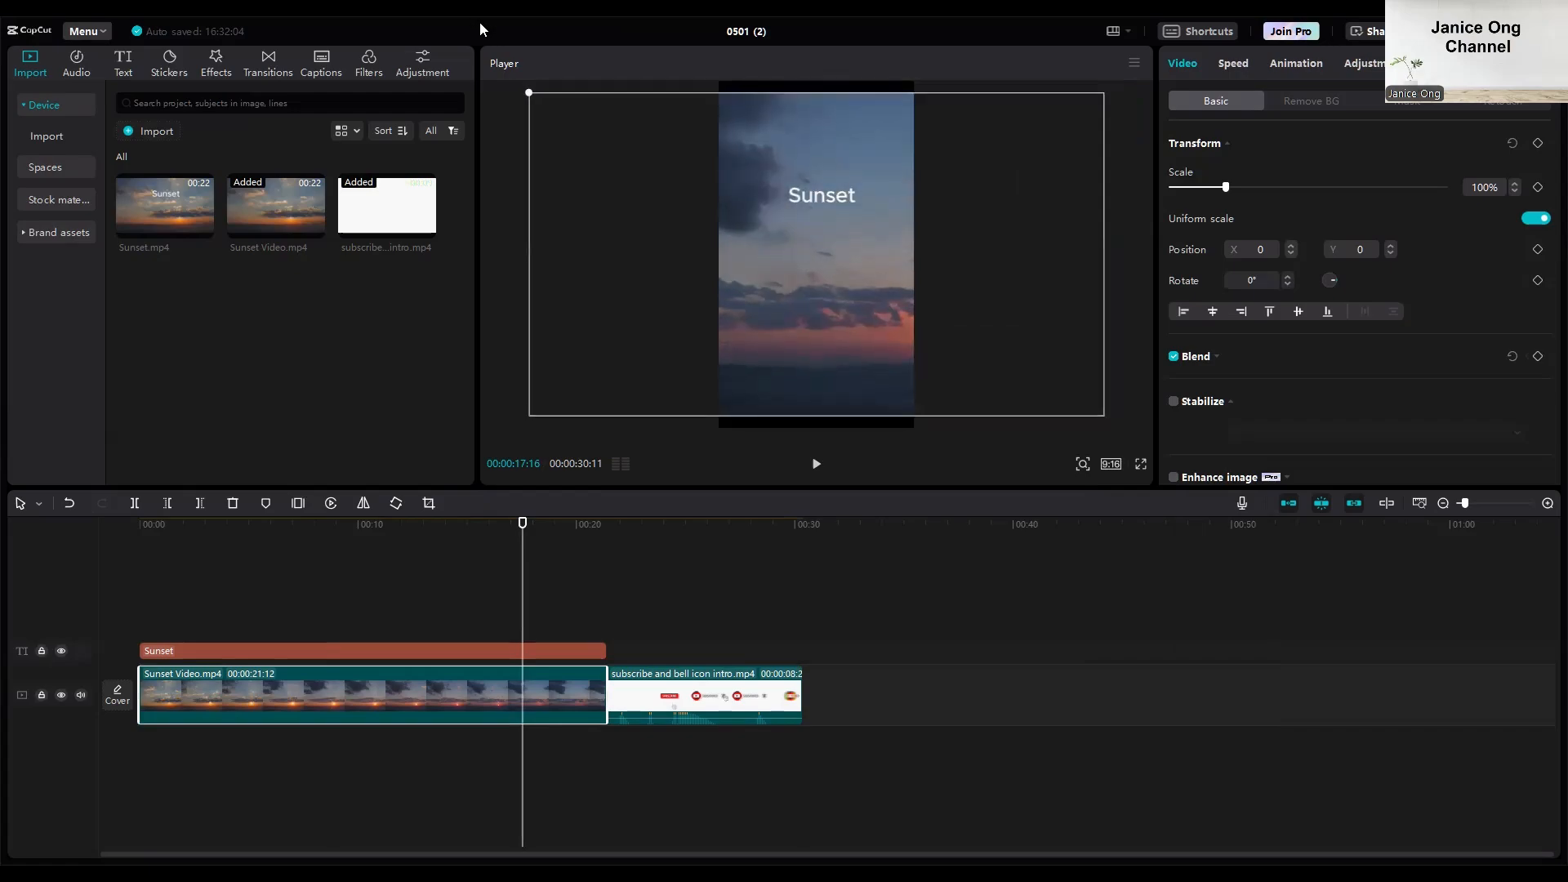
click(70, 504)
click(68, 503)
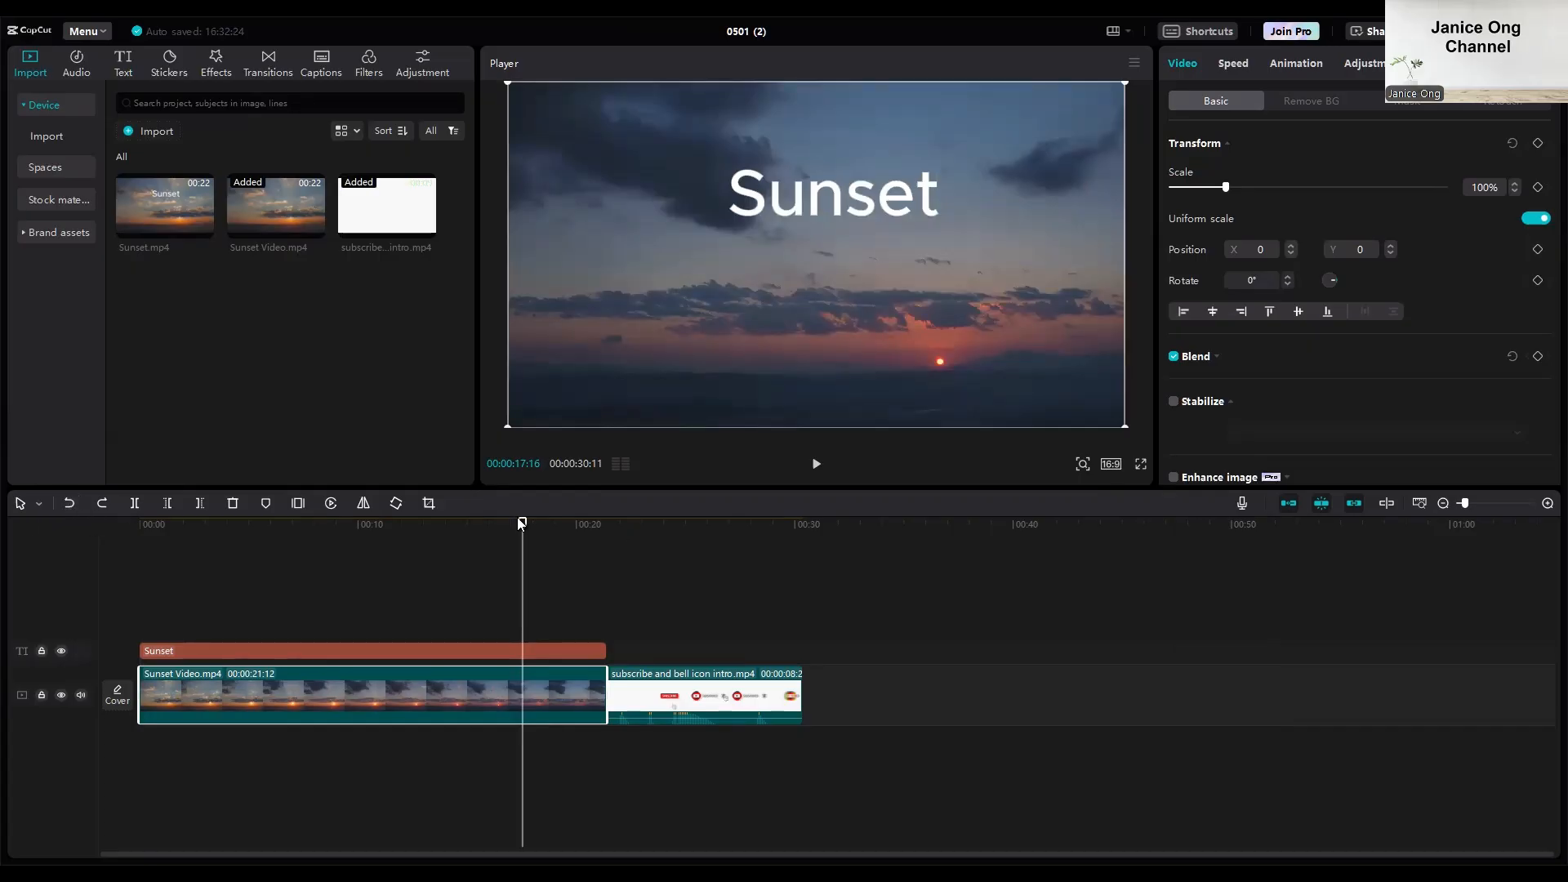
Open the export settings for the video and set the resolution to 720P.
click(812, 523)
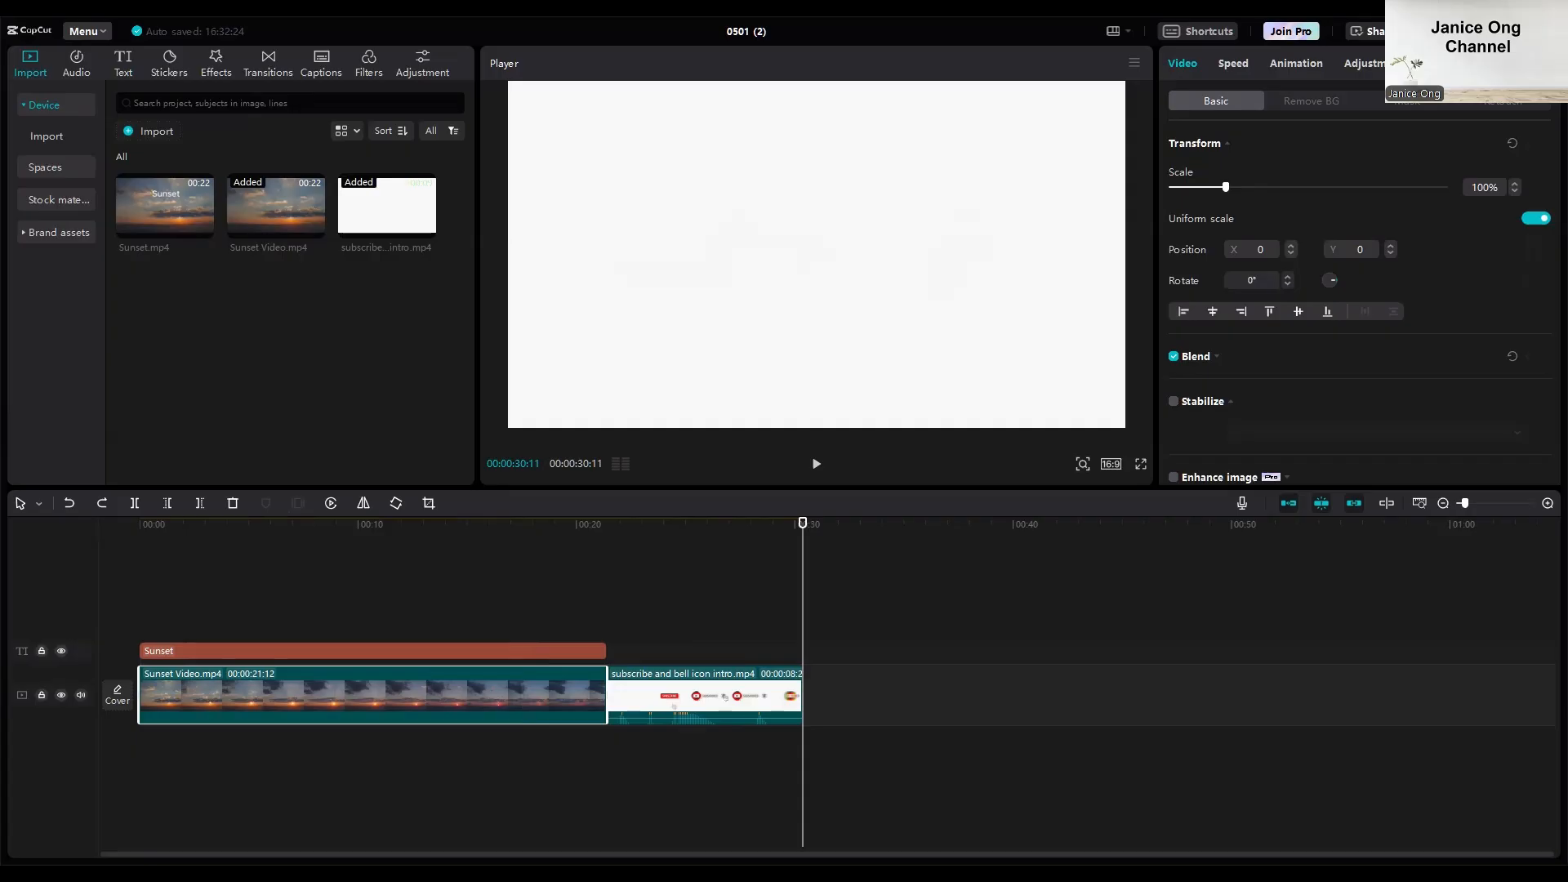
key(ctrl+e)
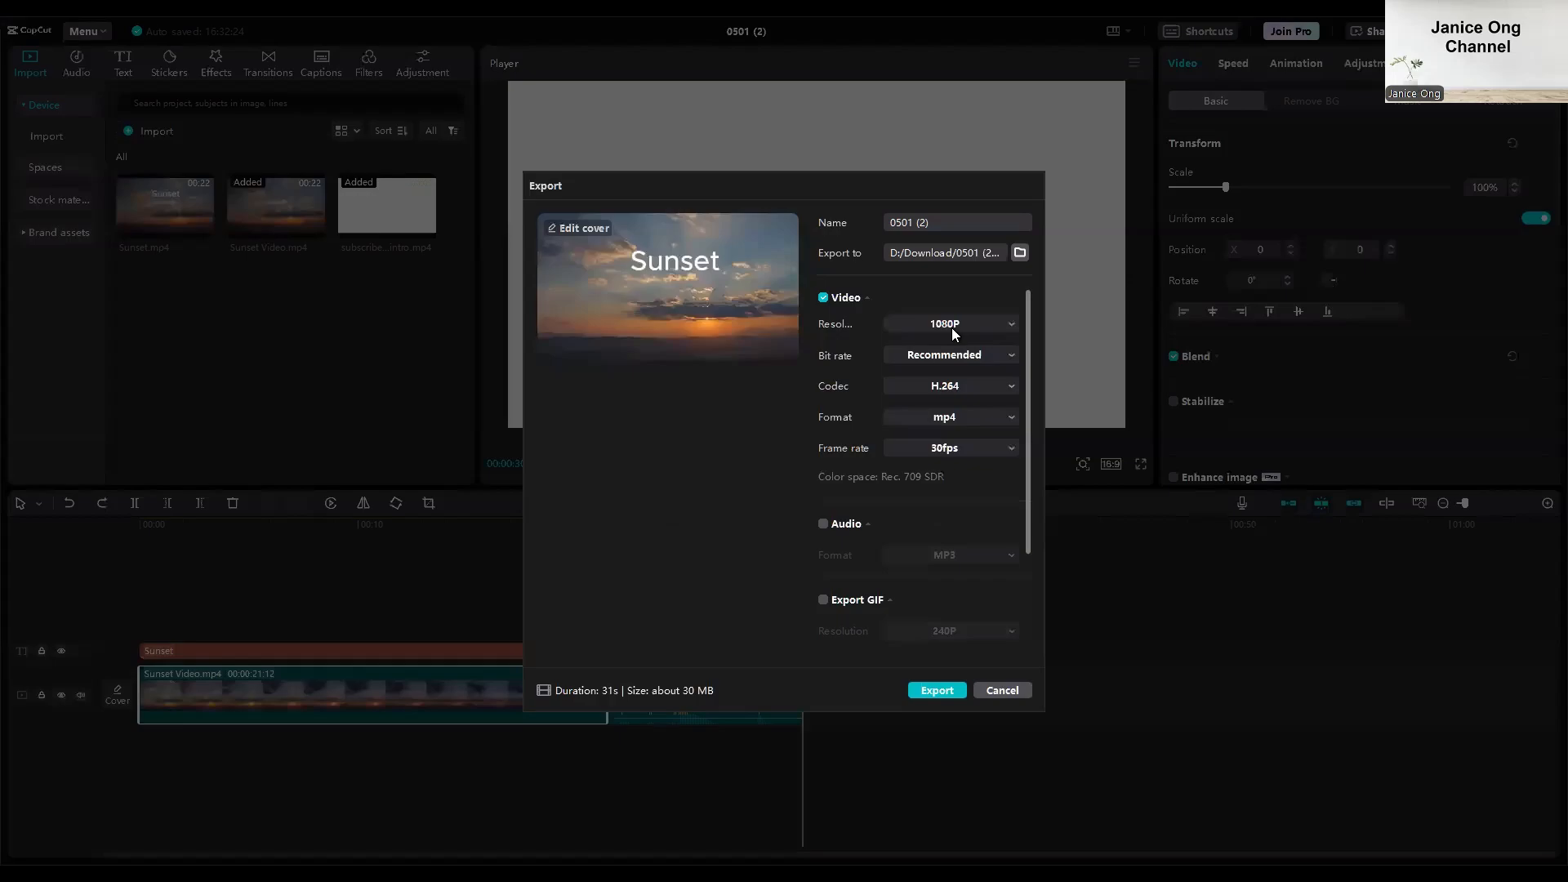
click(940, 325)
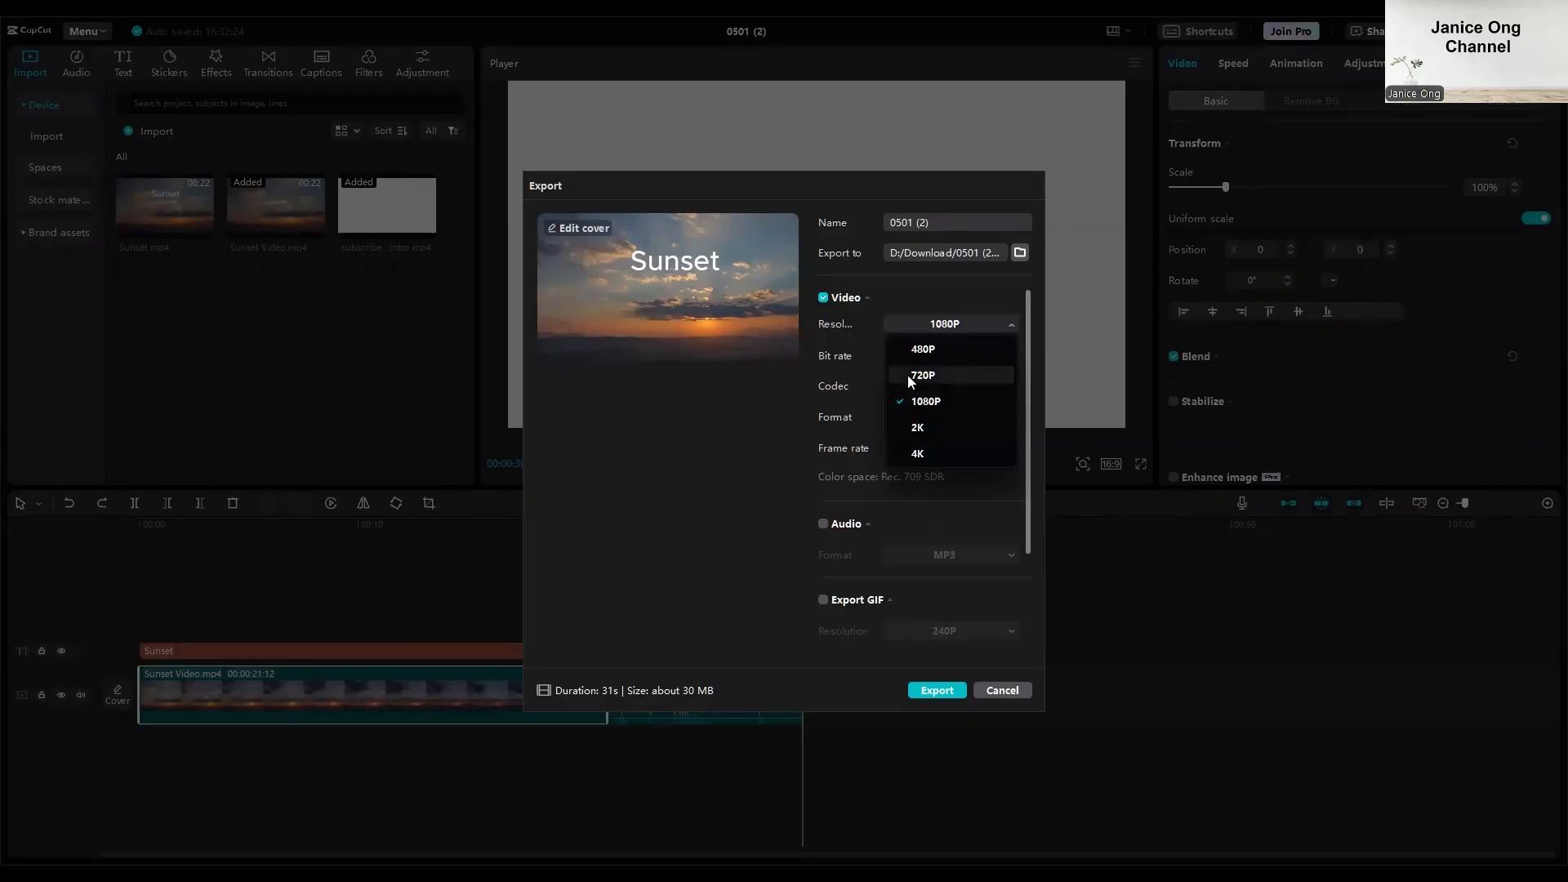
click(960, 374)
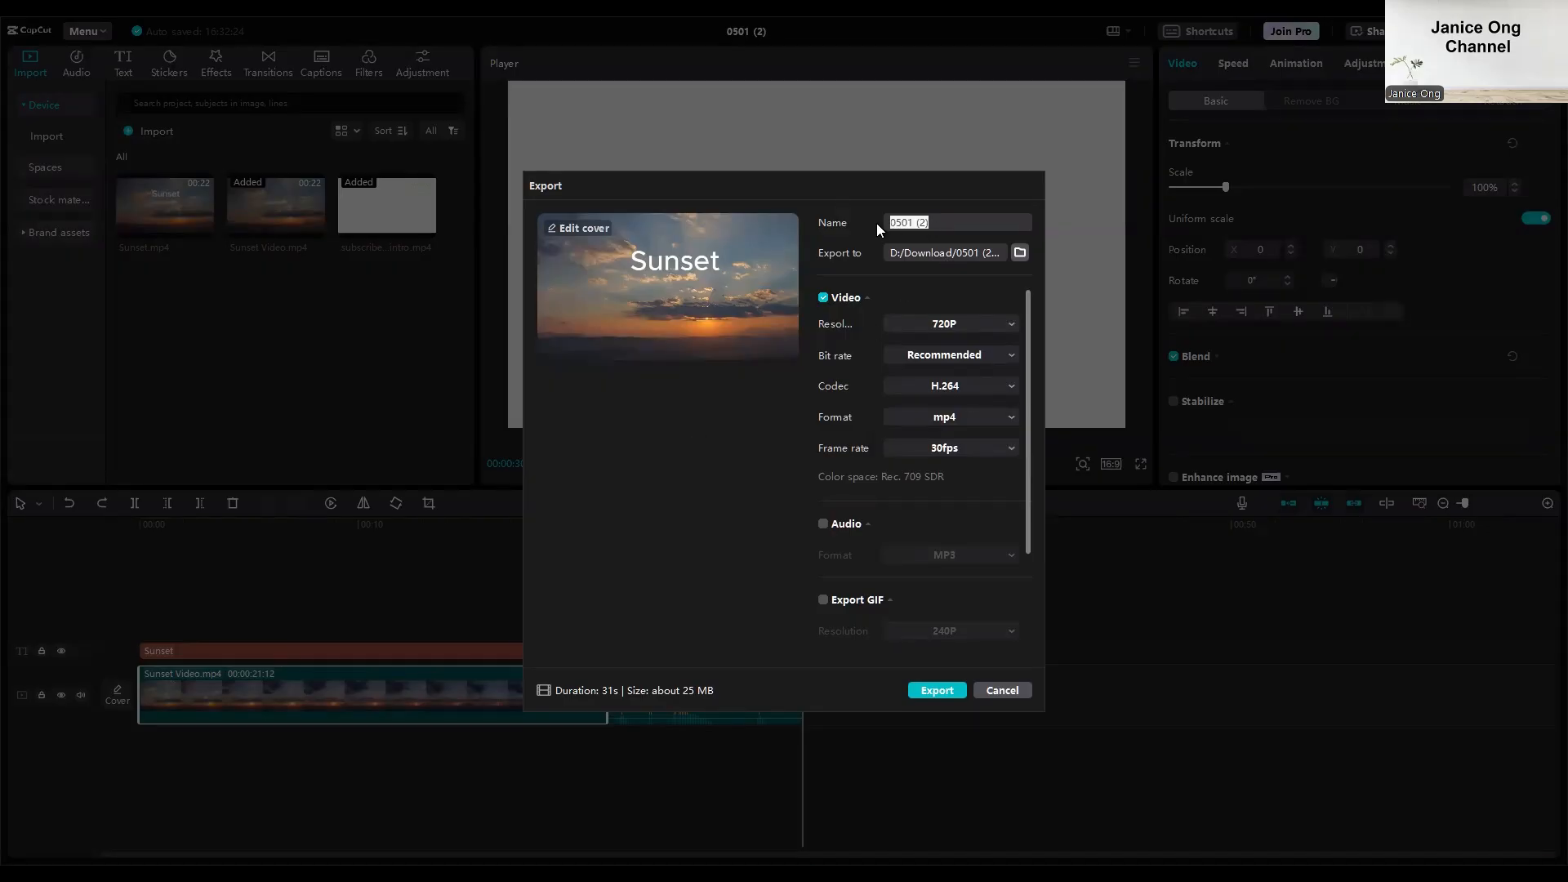
Name the export "Sunset Video Capcut" and start exporting it as an mp4.
text(Sunset Video)
text(Capcut)
key(Return)
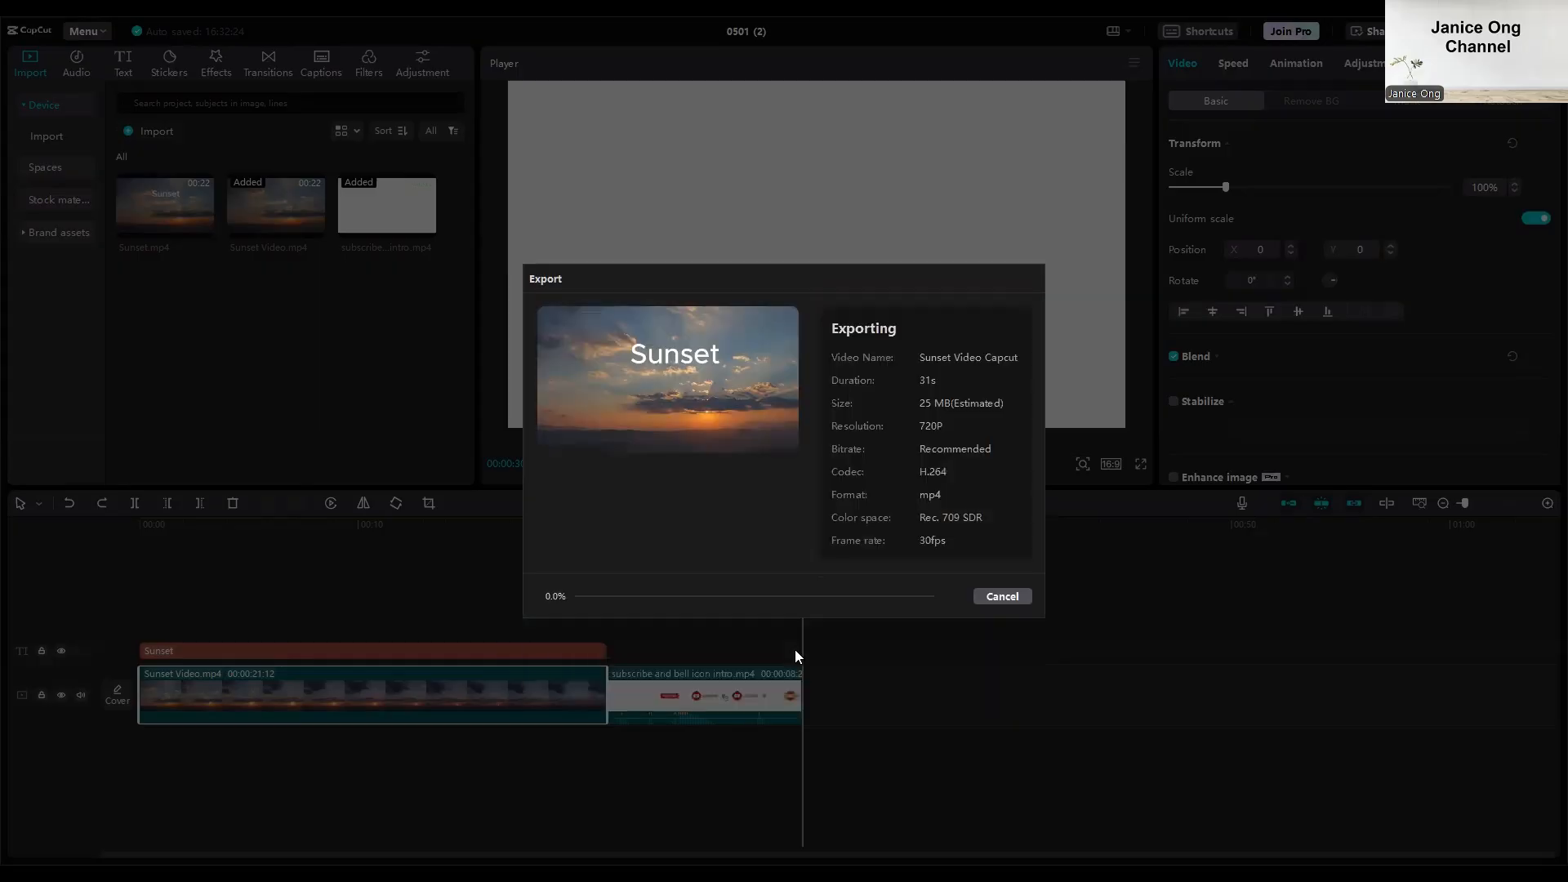